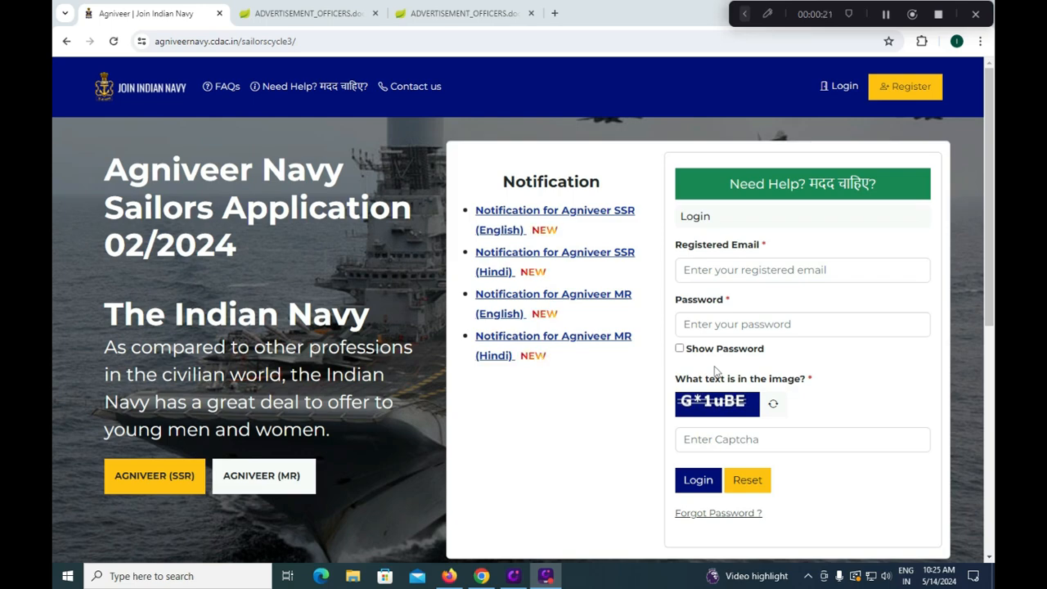
Highlight the 27 MAY 2024 last date in the MR advertisement PDF, then return to the portal
click(304, 16)
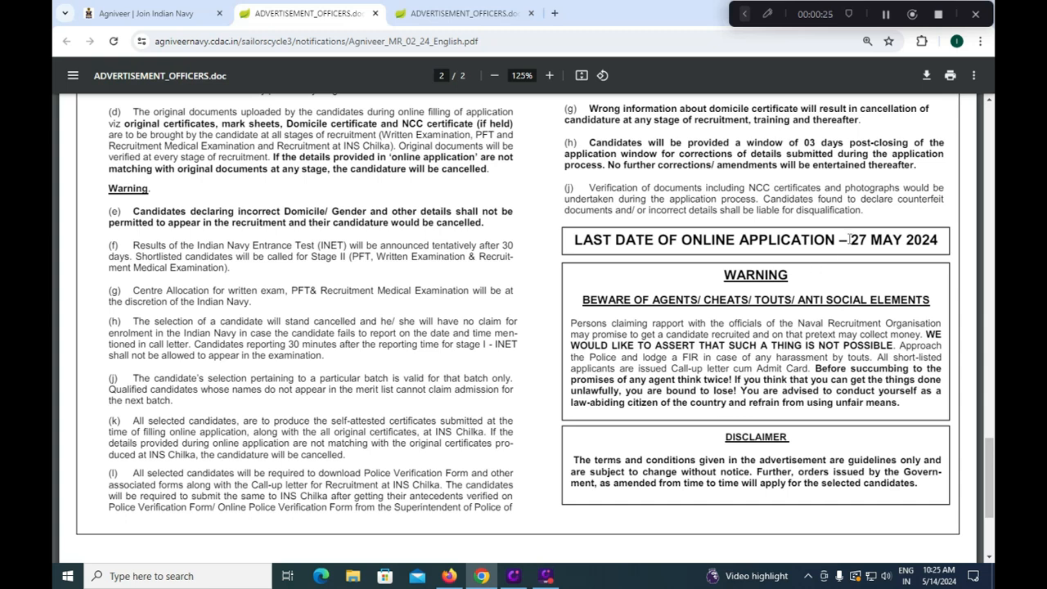
drag(849, 239, 939, 240)
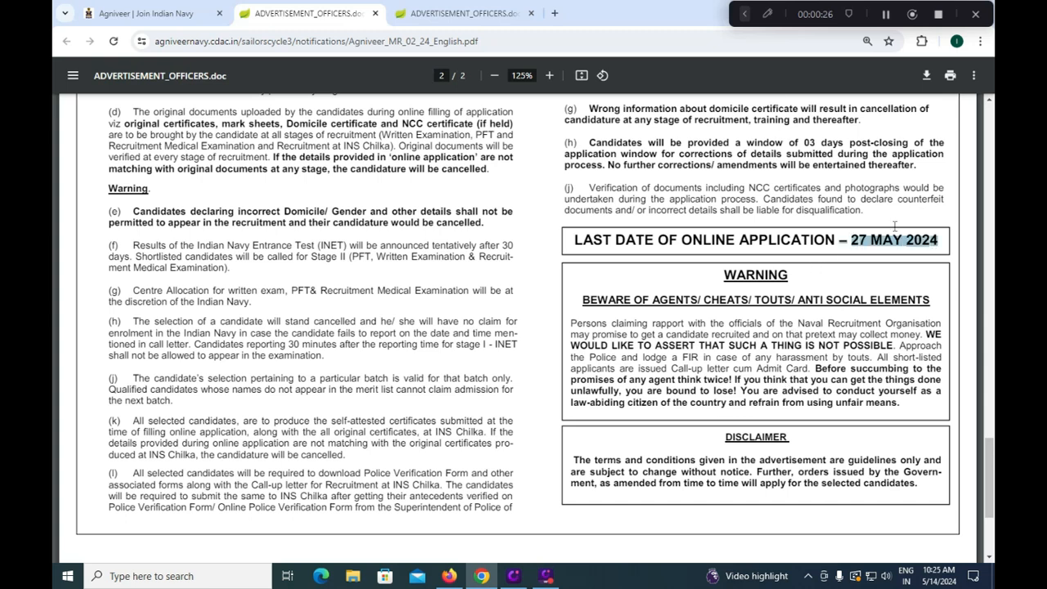
click(158, 15)
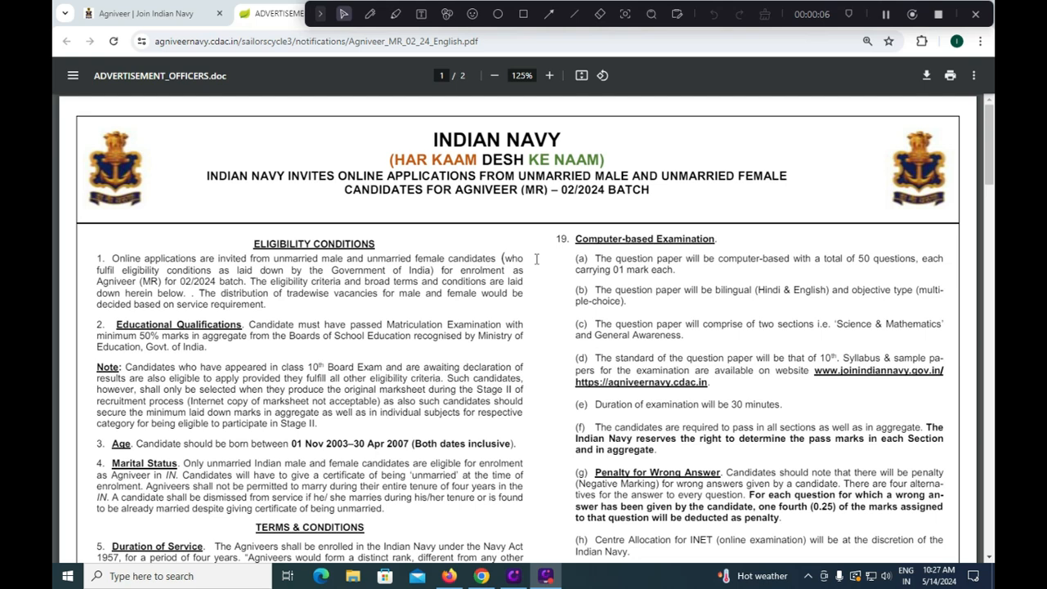
Mark the 50% marks requirement, 01 Nov 2003 age date and Rs. 550/- exam fee in the MR notification
drag(129, 336, 167, 339)
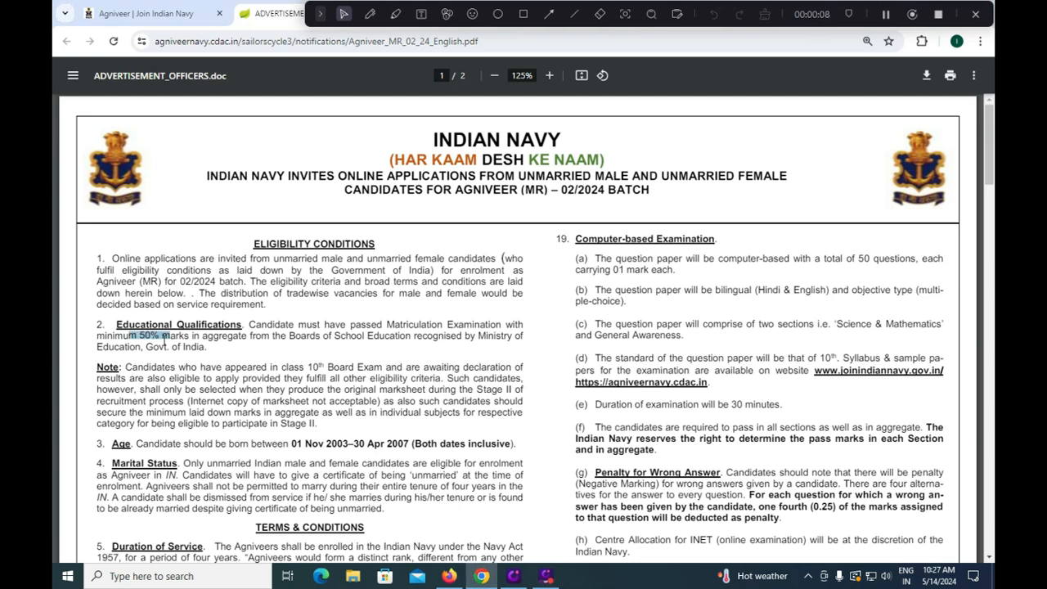
click(371, 14)
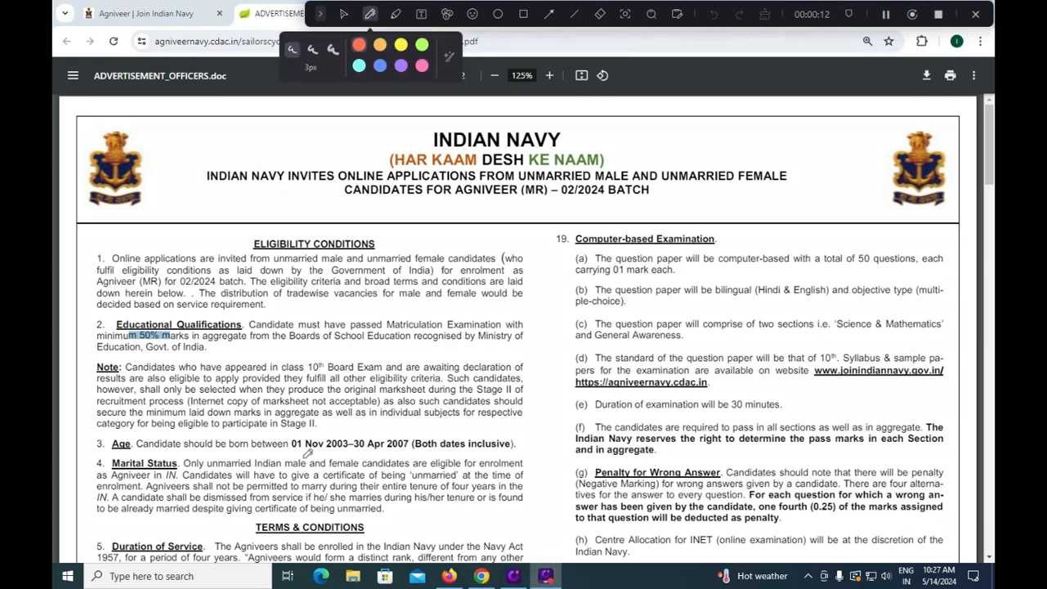
drag(312, 449, 350, 449)
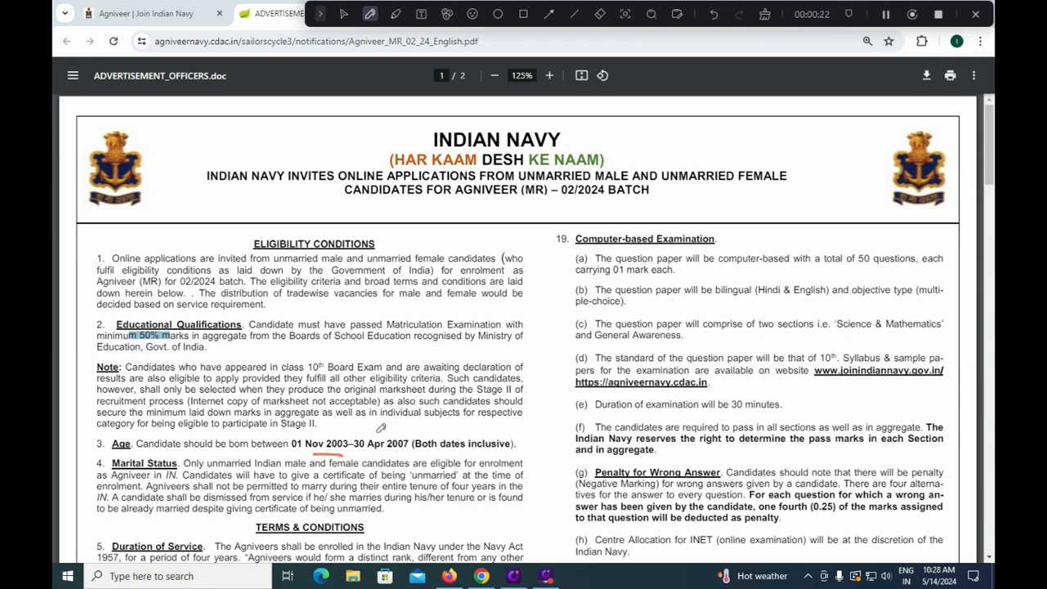
drag(398, 438, 424, 415)
scroll(409, 424, down, 3)
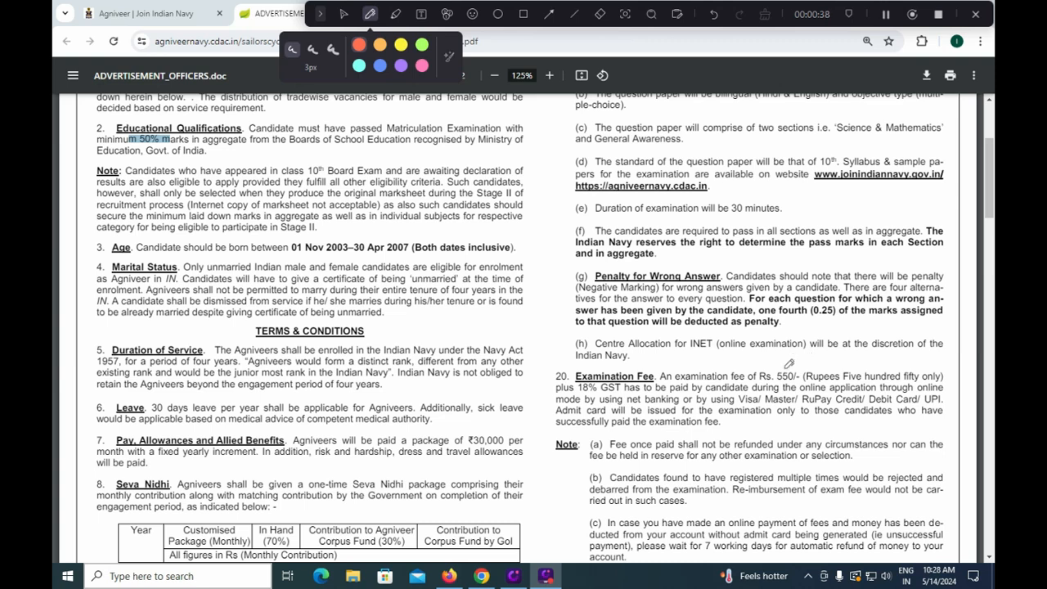
drag(784, 369, 800, 358)
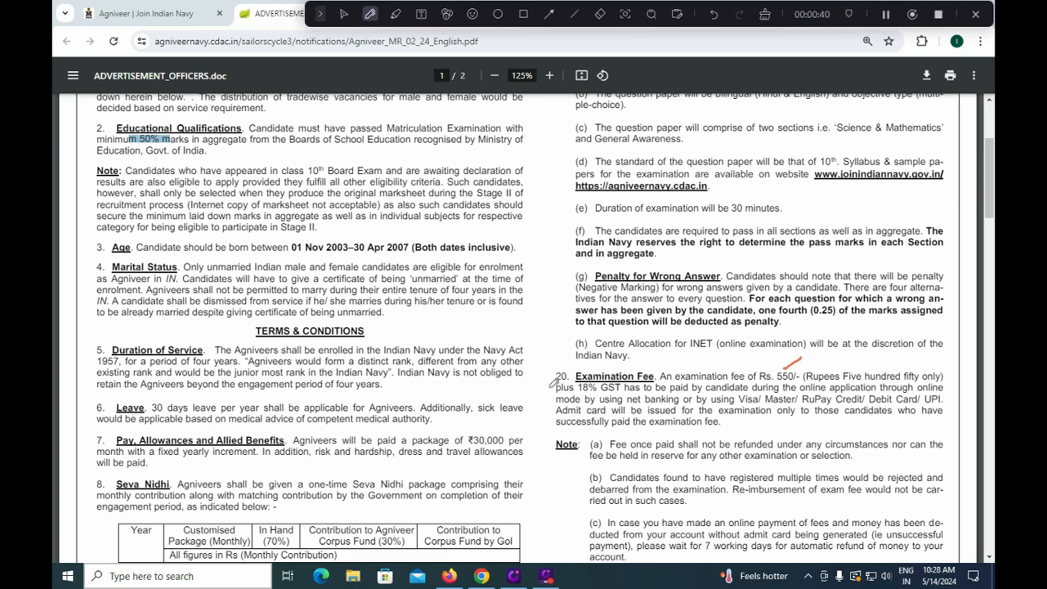
drag(548, 388, 571, 368)
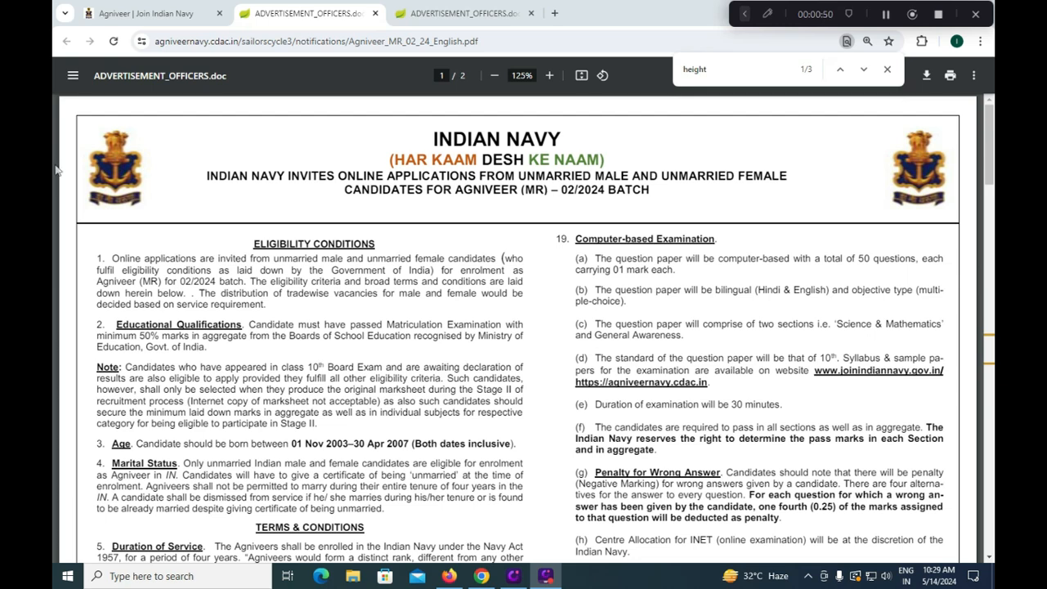
Underline the 50% marks clauses for 10+2, diploma and vocational routes in the SSR PDF
click(438, 16)
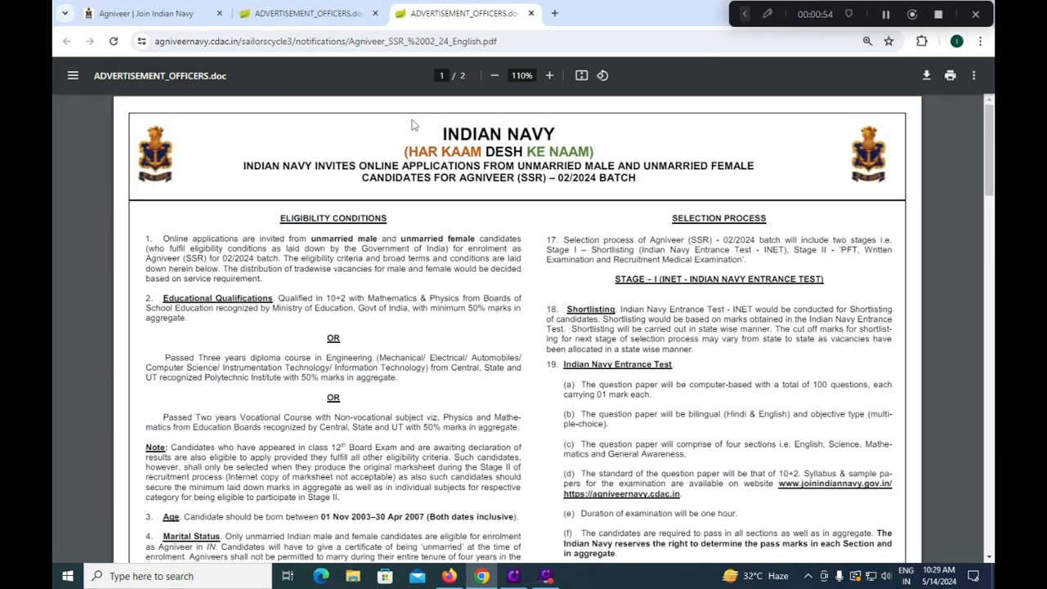
click(769, 14)
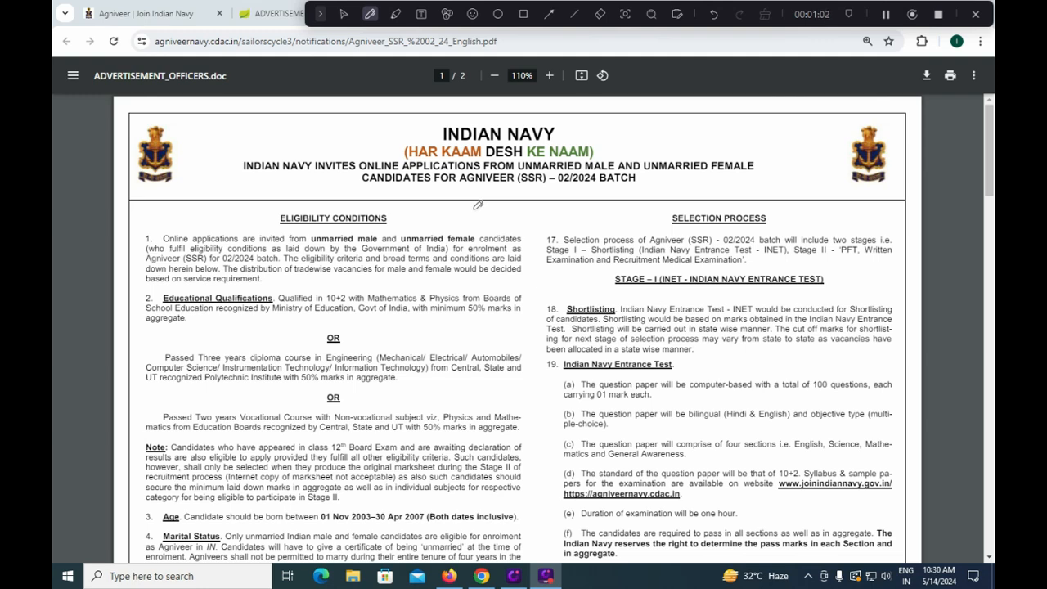
drag(444, 323, 480, 322)
drag(536, 295, 537, 326)
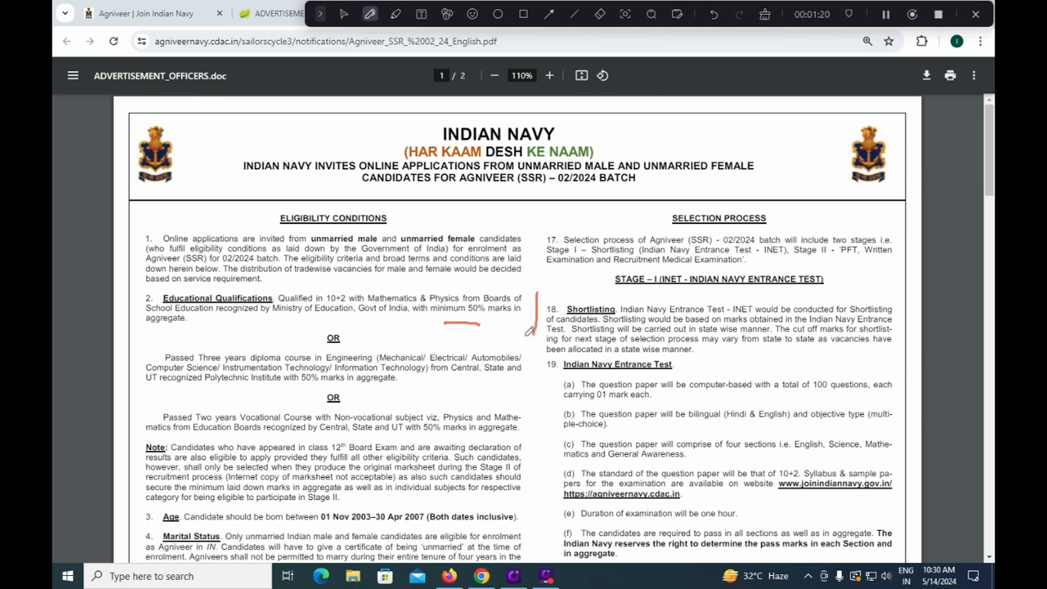
drag(311, 384, 335, 378)
drag(526, 408, 524, 426)
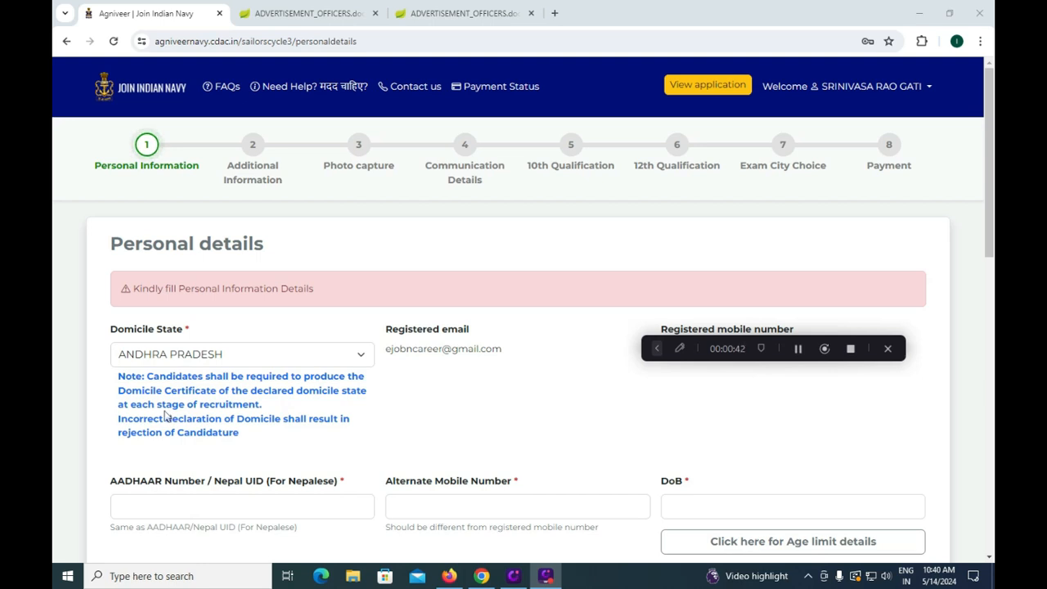
Keep ANDHRA PRADESH as the domicile state and move through the Aadhaar and alternate mobile fields
click(213, 357)
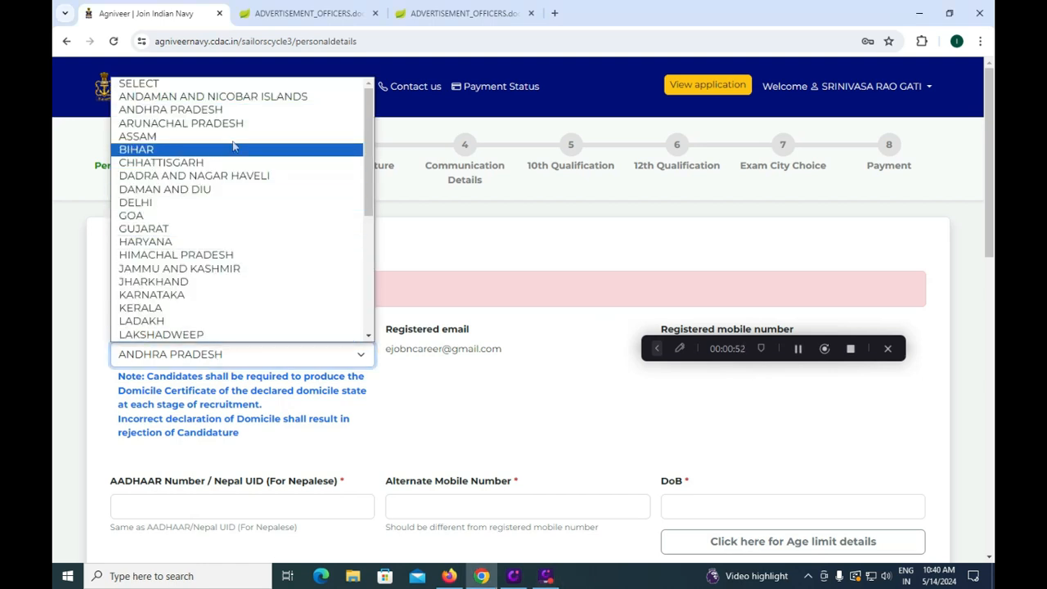
click(237, 113)
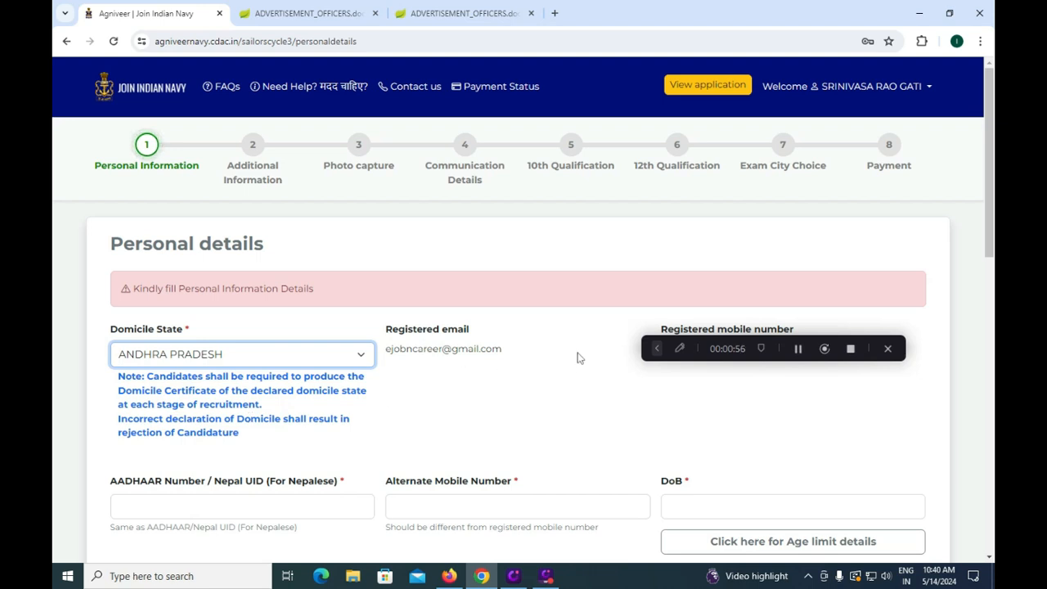
click(174, 503)
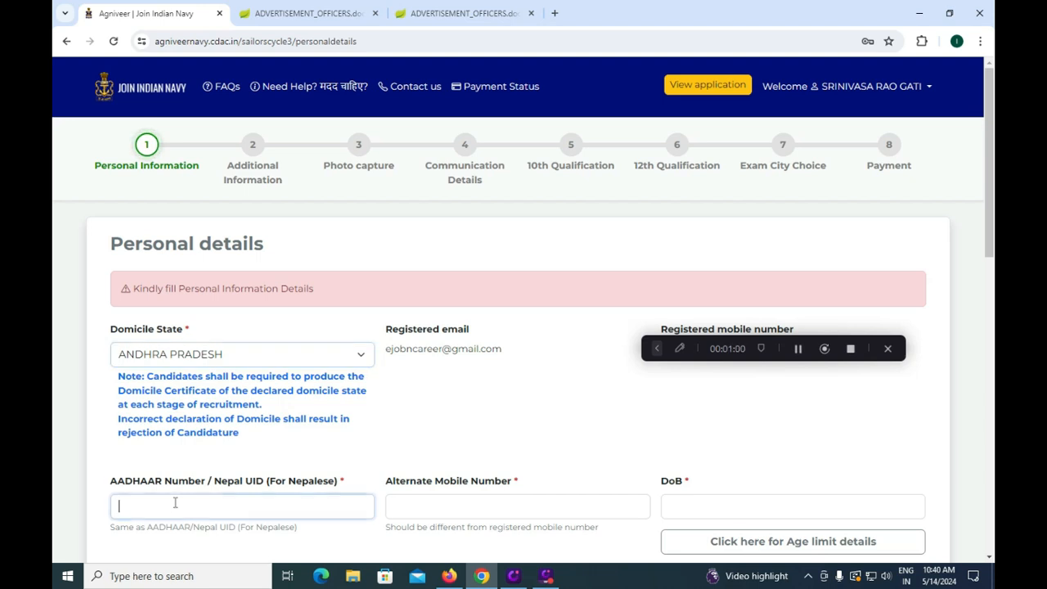
click(426, 509)
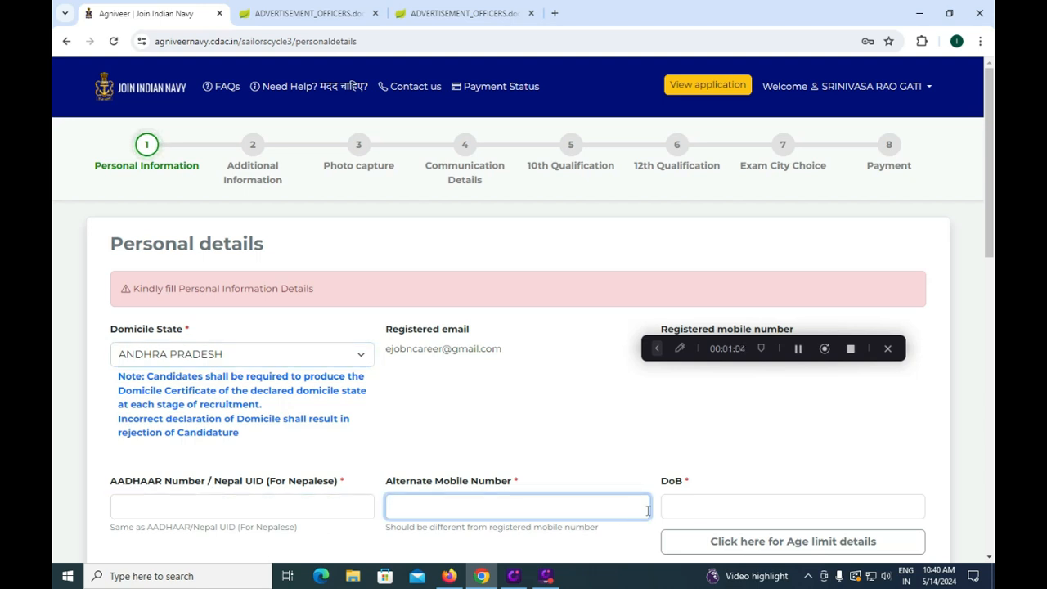
Set the date of birth calendar to November 2003
click(701, 509)
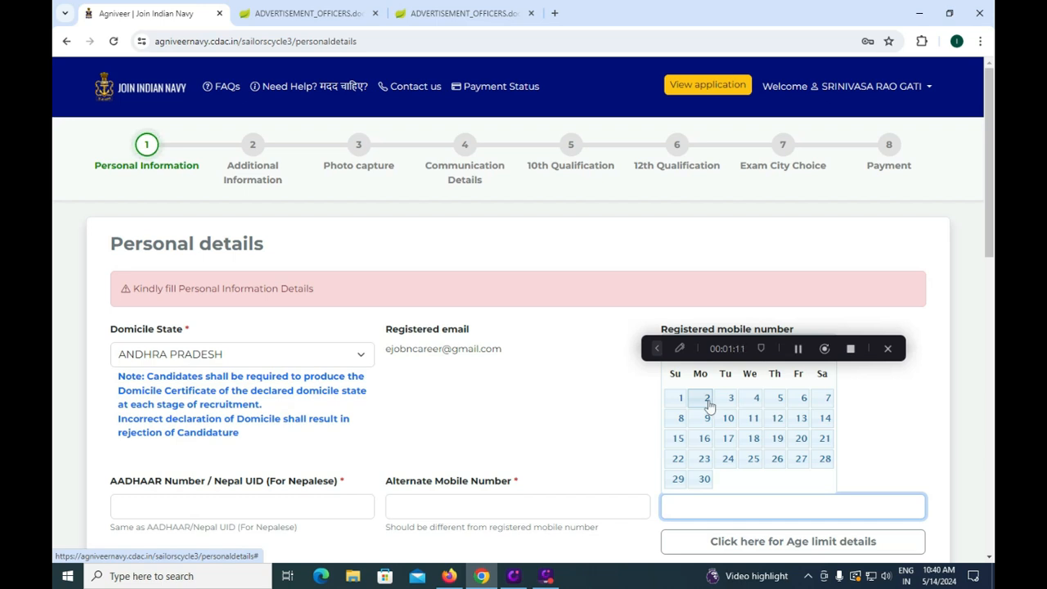
click(793, 352)
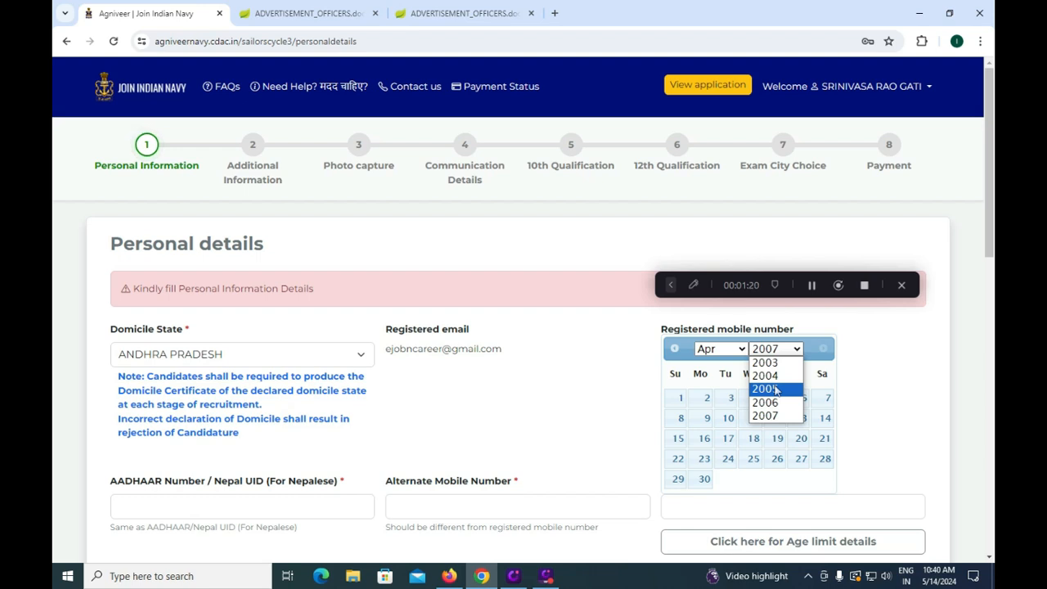
click(783, 363)
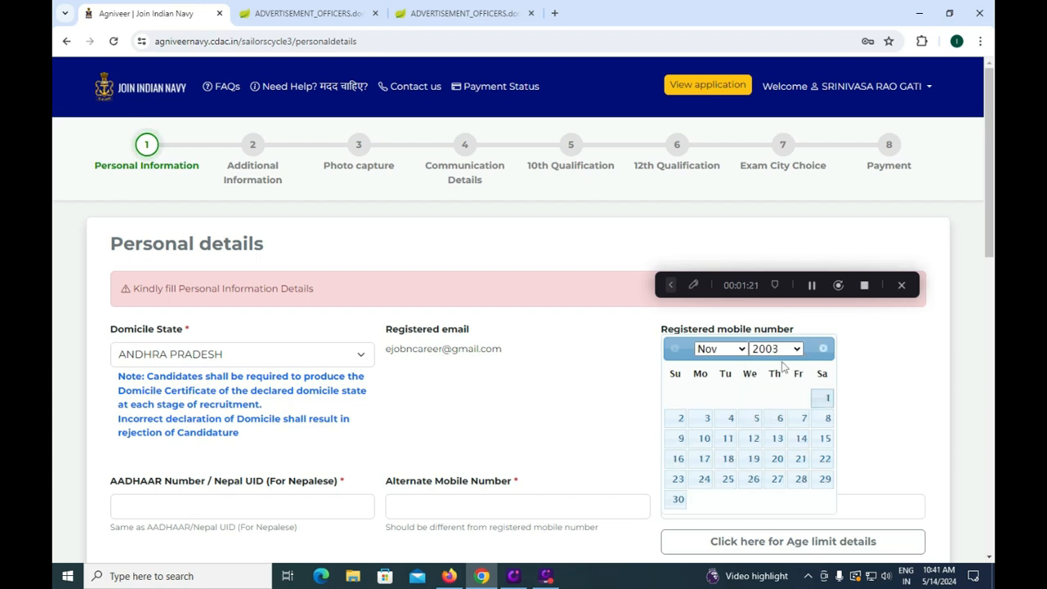
click(741, 351)
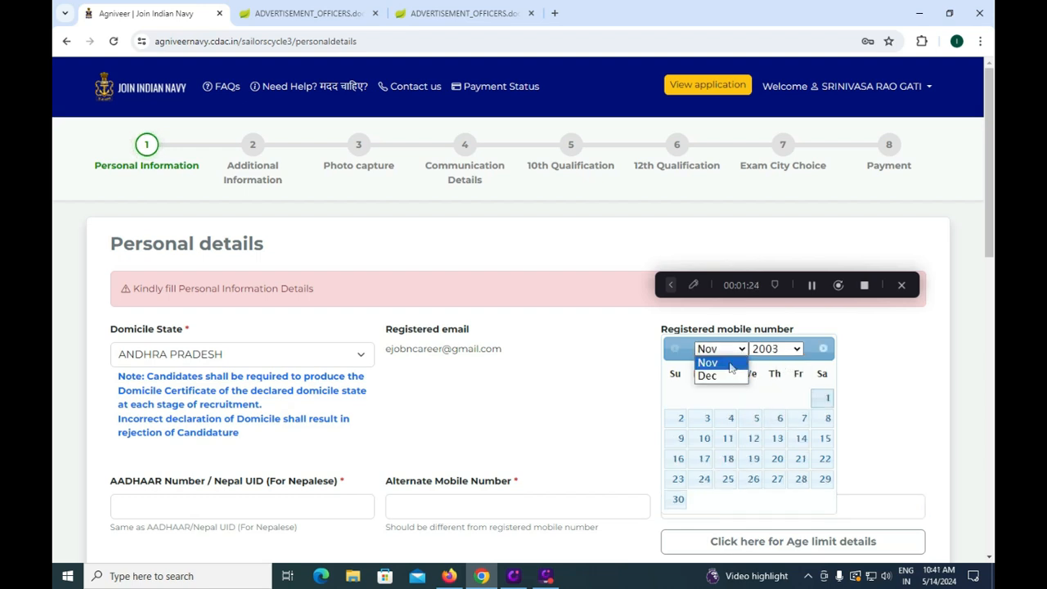
click(735, 369)
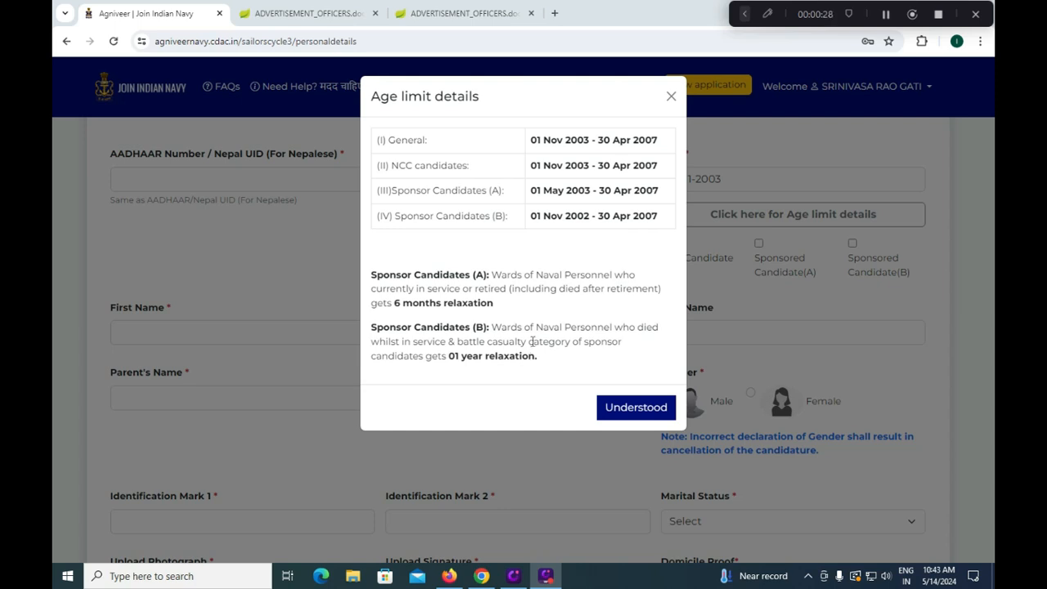
Close the age limit details and enter the candidate's first and middle names
key(Escape)
scroll(533, 341, down, 1)
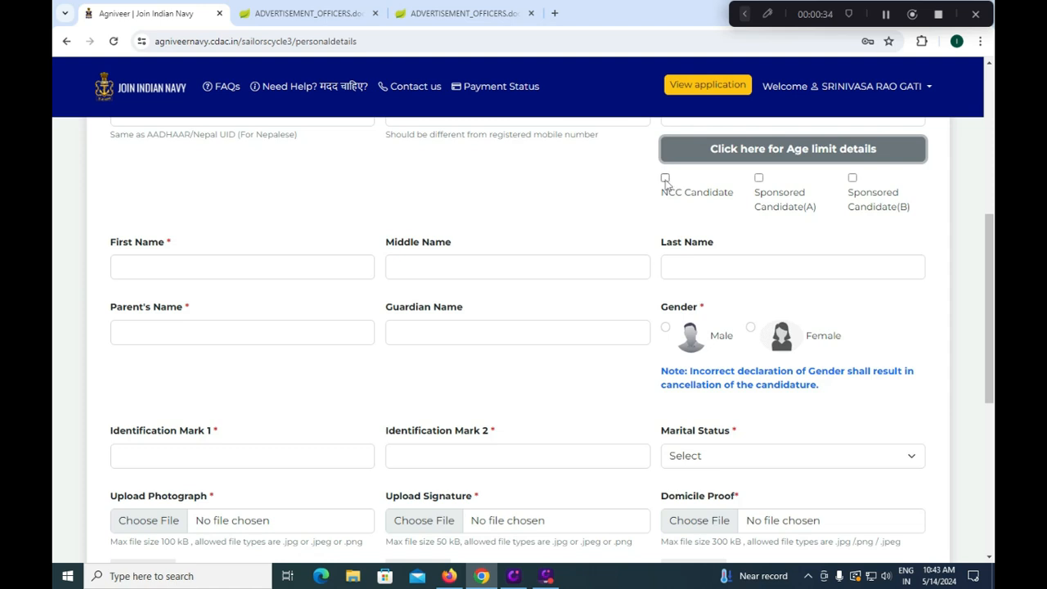
click(246, 263)
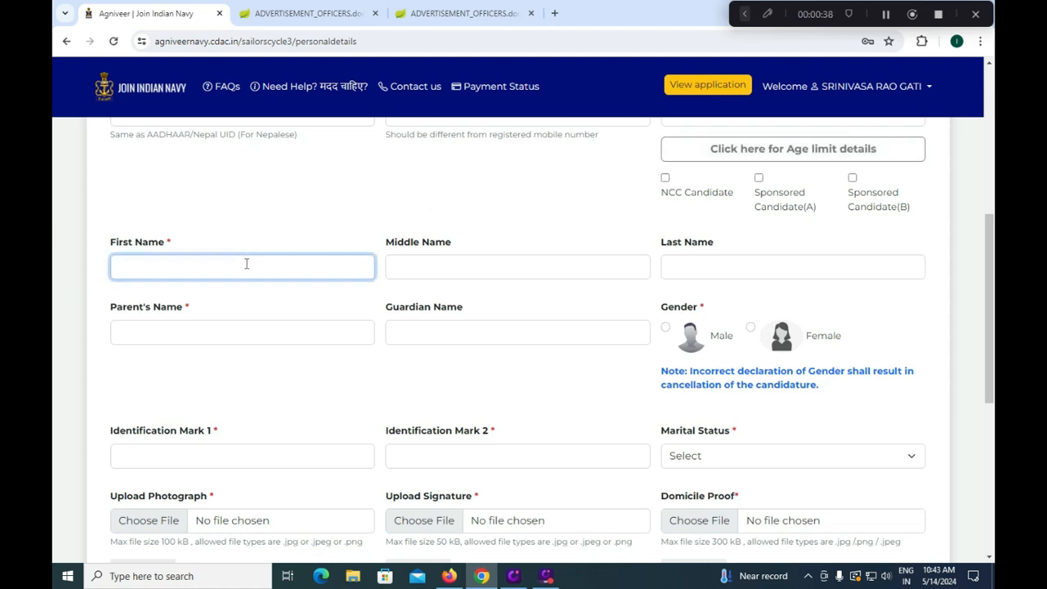
key(Tab)
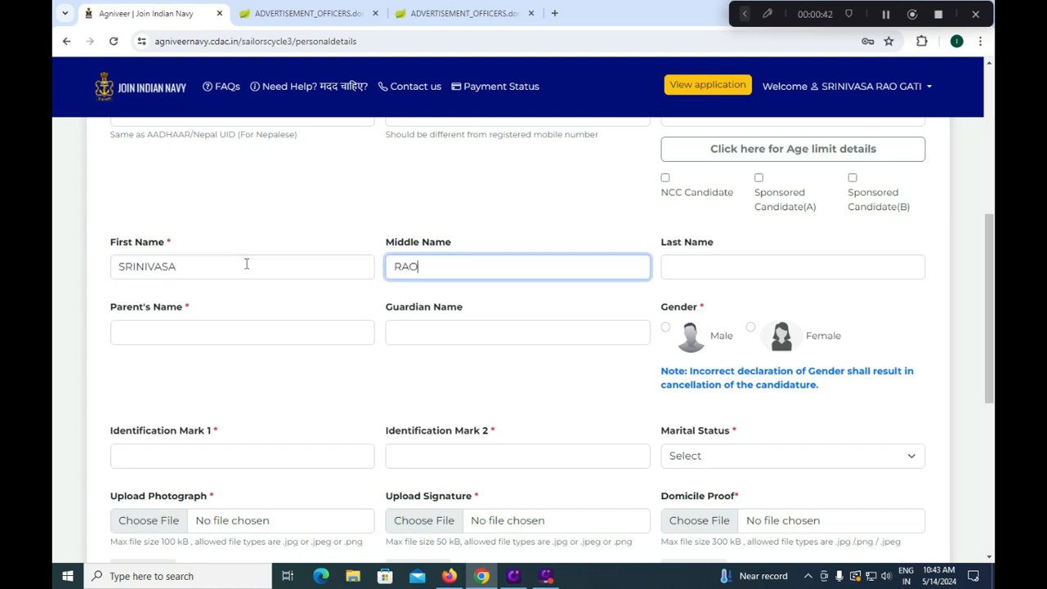
key(Tab)
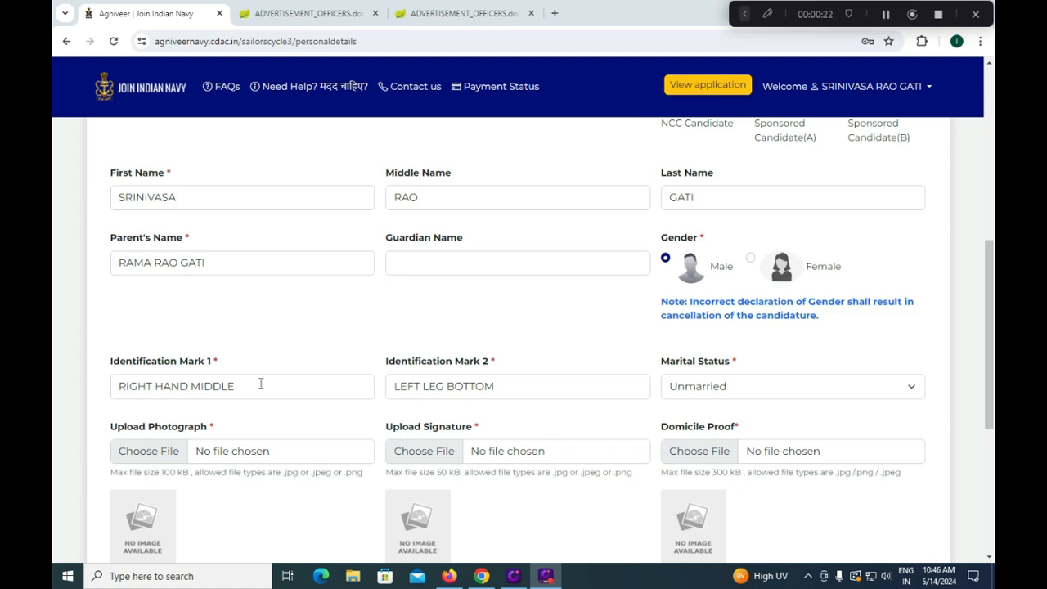
Select Unmarried in the Marital Status dropdown and scroll down toward the upload fields
click(730, 390)
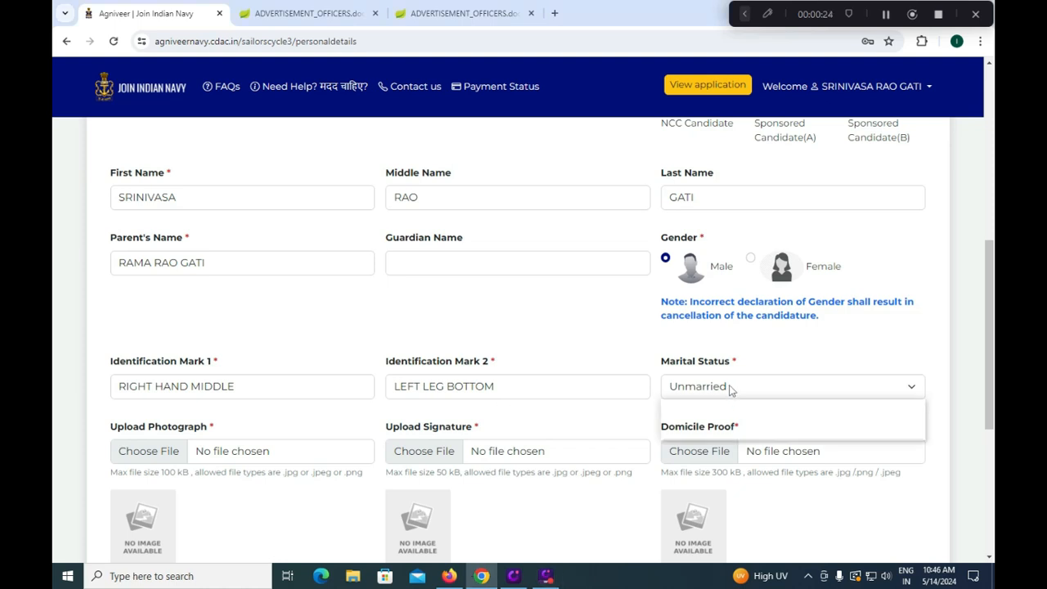
click(710, 432)
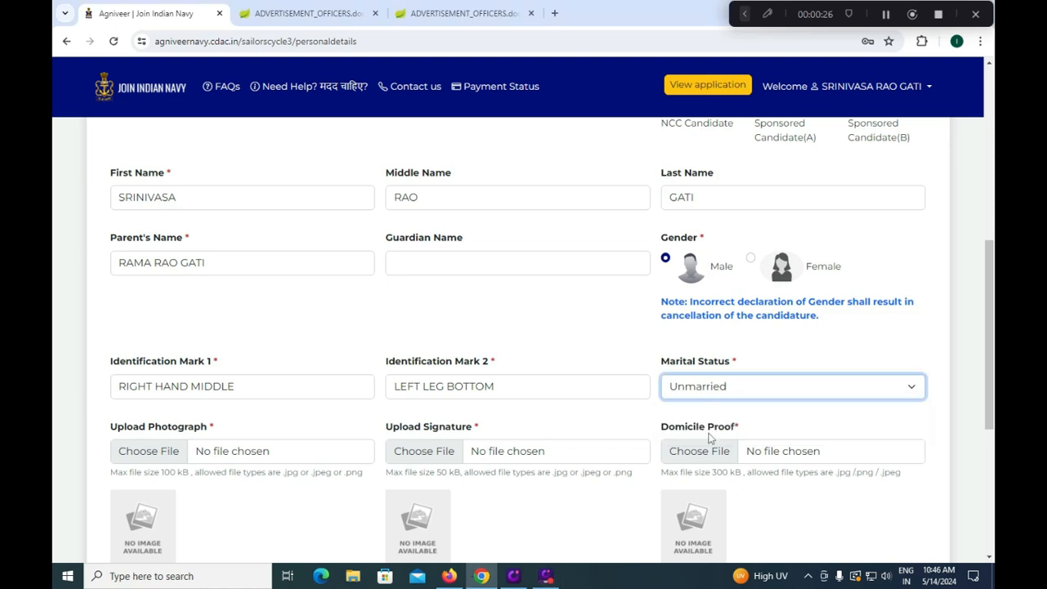
scroll(603, 399, down, 2)
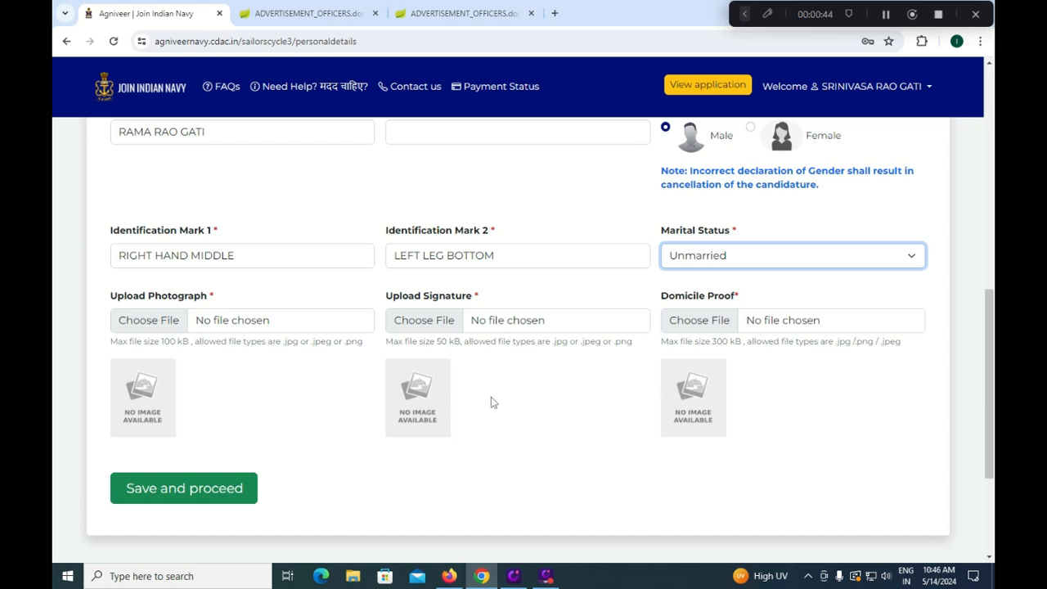
Start a photograph upload, cancel the file picker, and switch to the advertisement tab
click(155, 323)
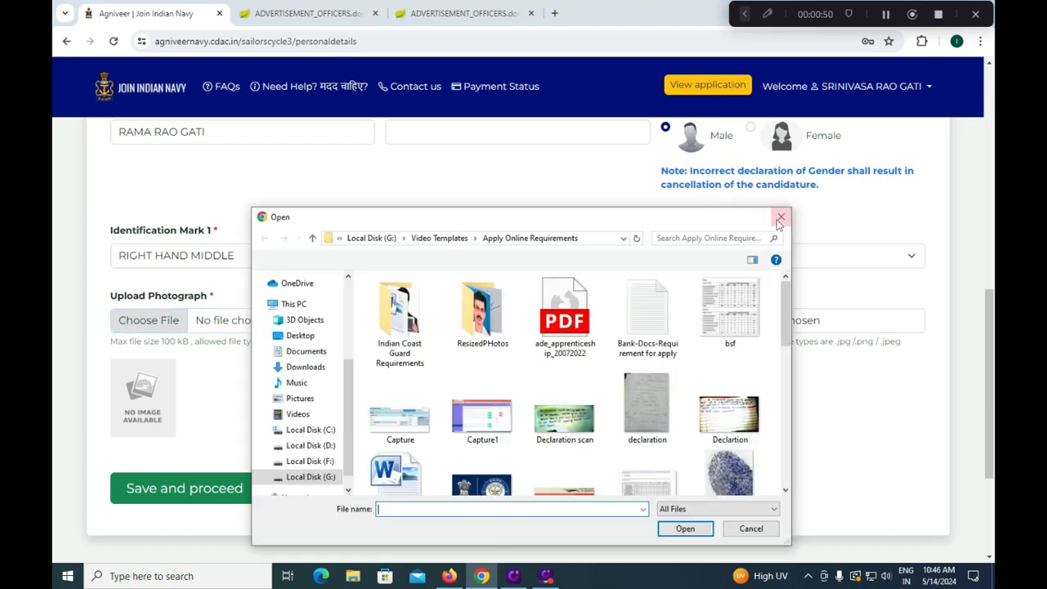
click(780, 215)
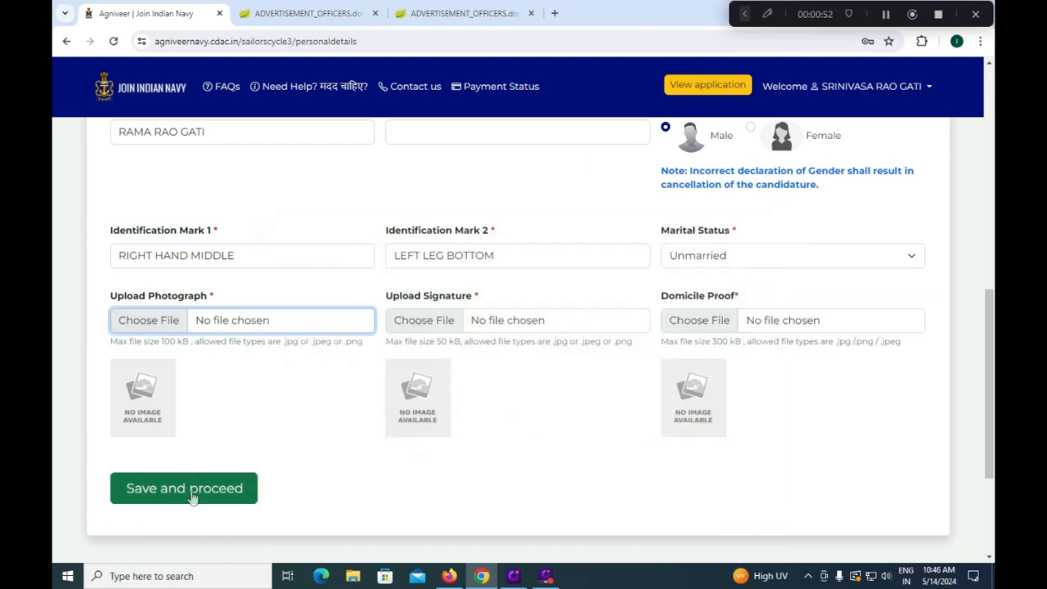
key(ctrl+Tab)
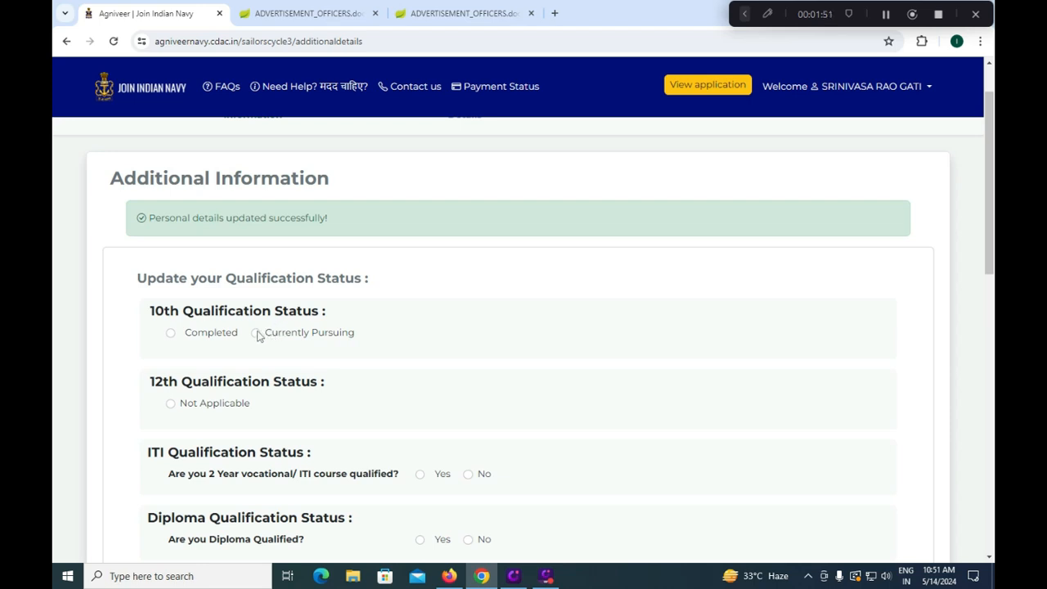
Set 10th and 12th qualification status to Completed, and ITI and Diploma to No
click(171, 334)
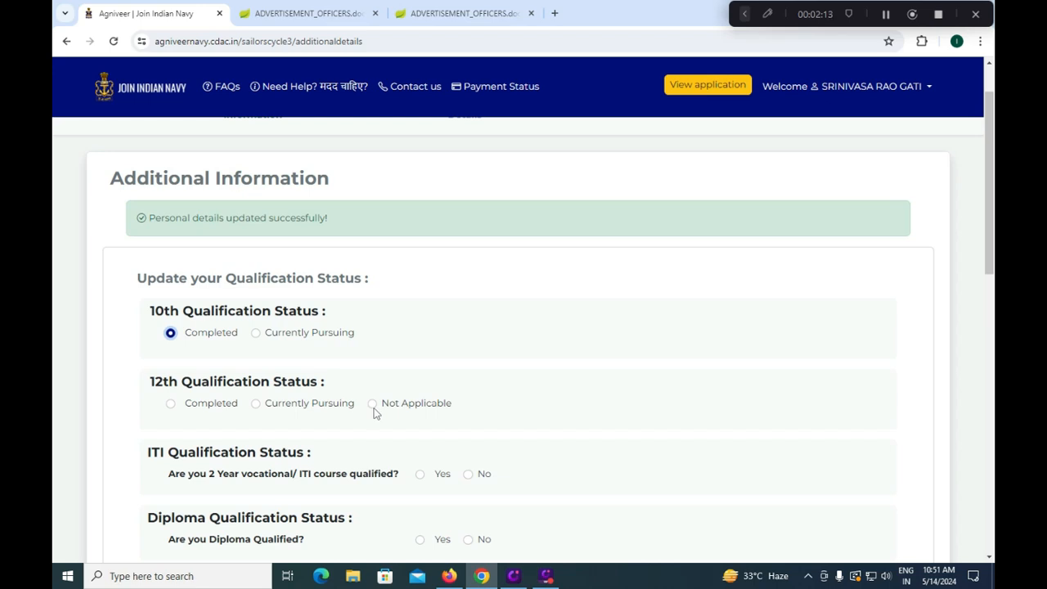
click(170, 403)
scroll(286, 442, down, 1)
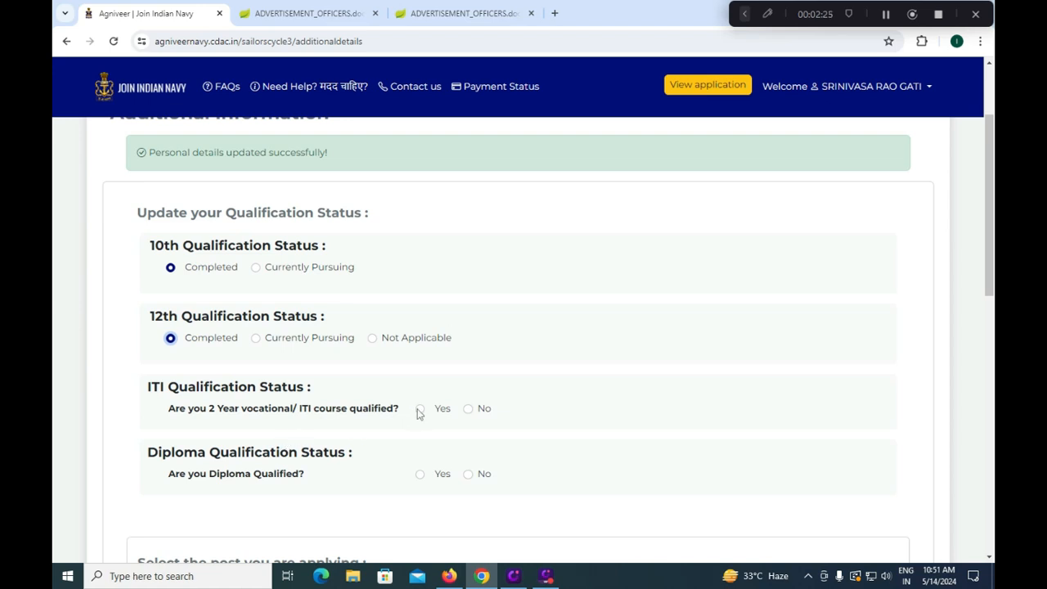
click(467, 411)
click(468, 475)
scroll(467, 472, down, 2)
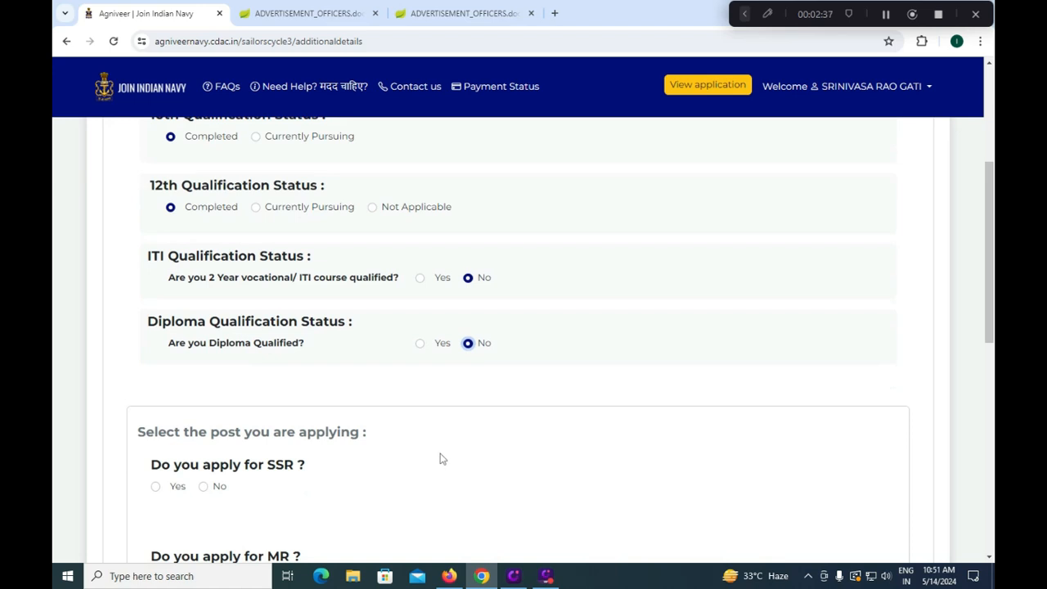
scroll(440, 458, down, 1)
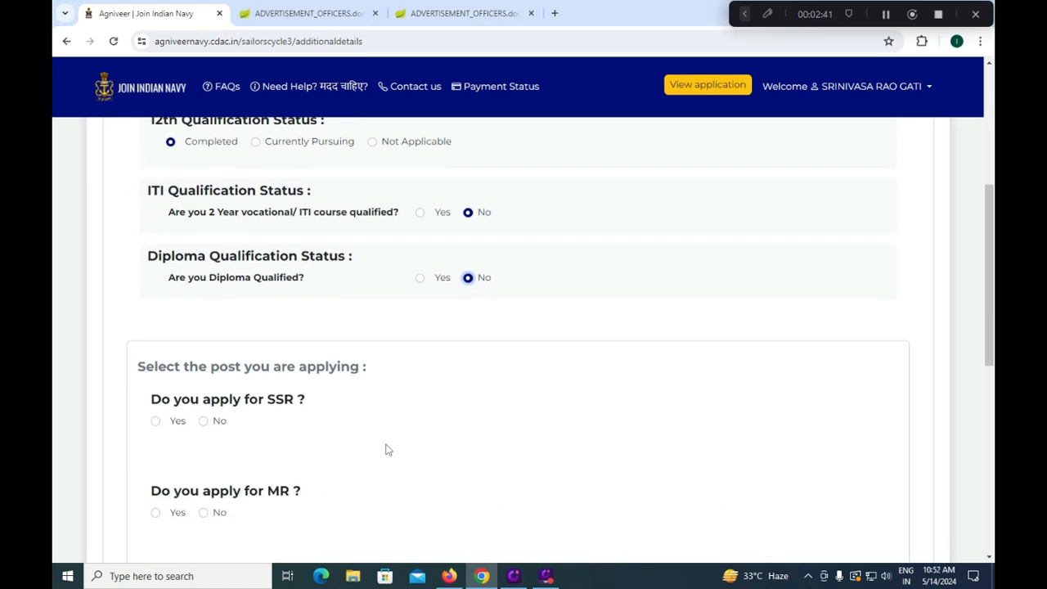
scroll(373, 442, up, 1)
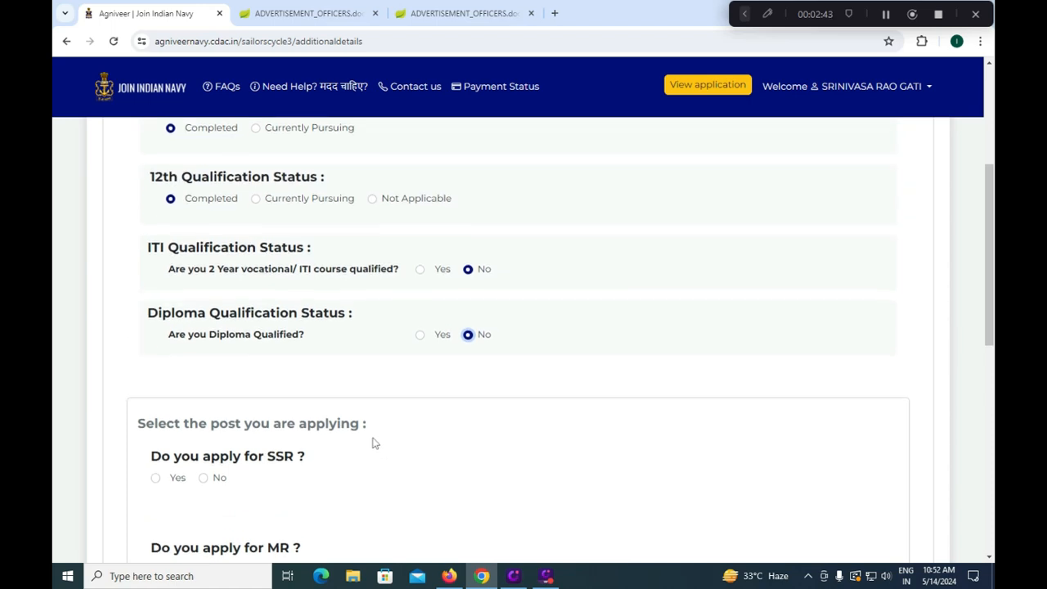
scroll(320, 378, down, 2)
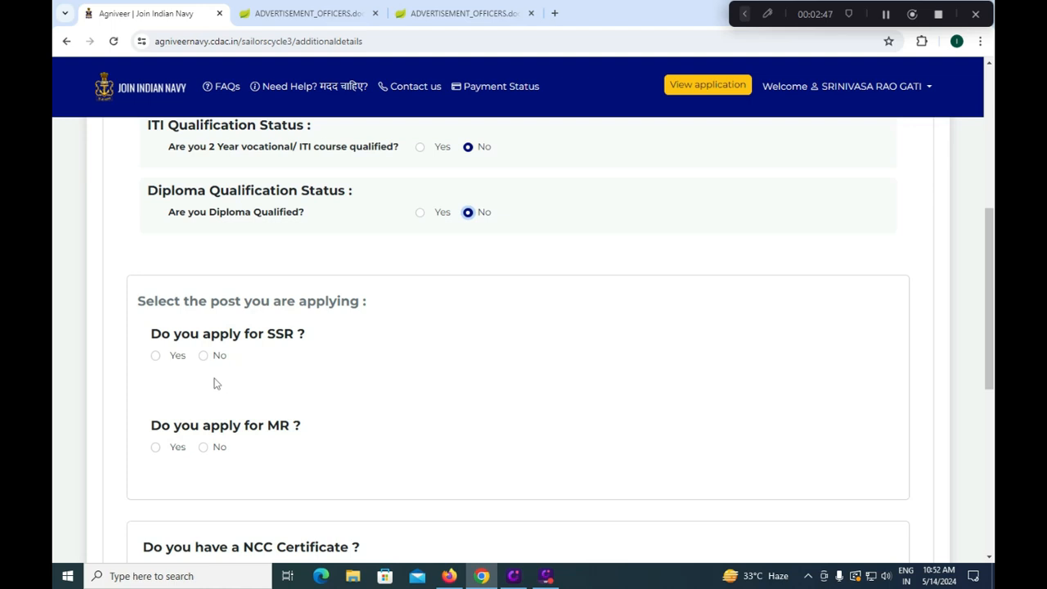
Apply for SSR and MR, answer No to SSR sponsorship, and accept the SSR declaration
click(155, 355)
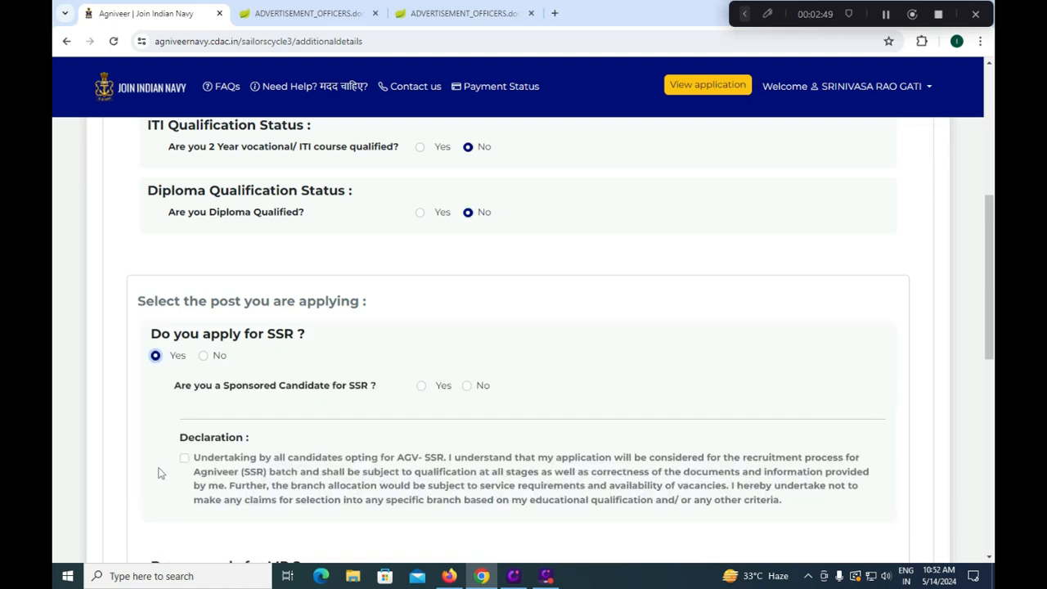
scroll(162, 471, down, 2)
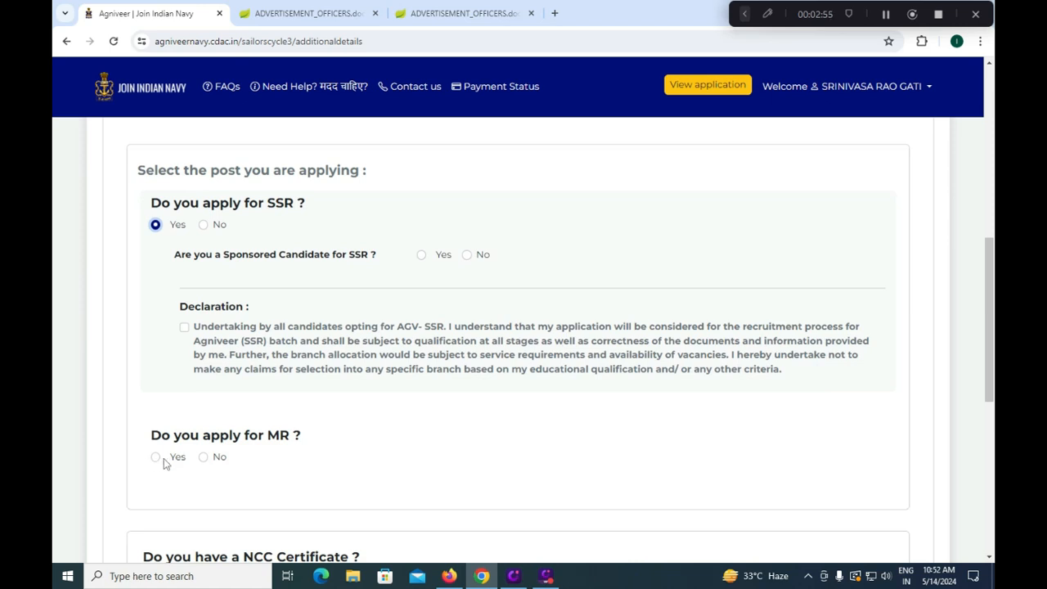
click(155, 458)
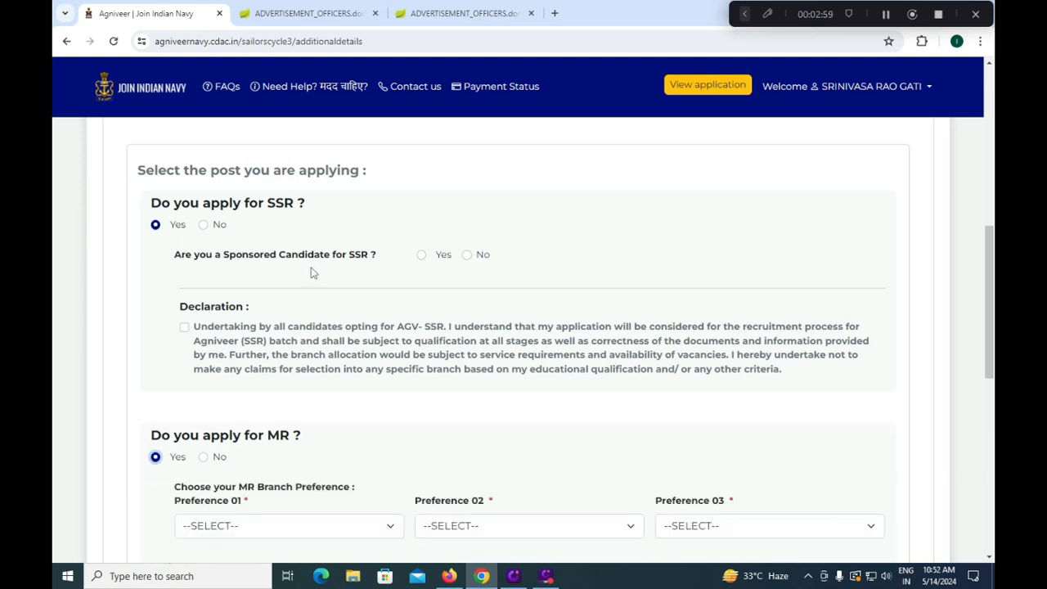
click(467, 255)
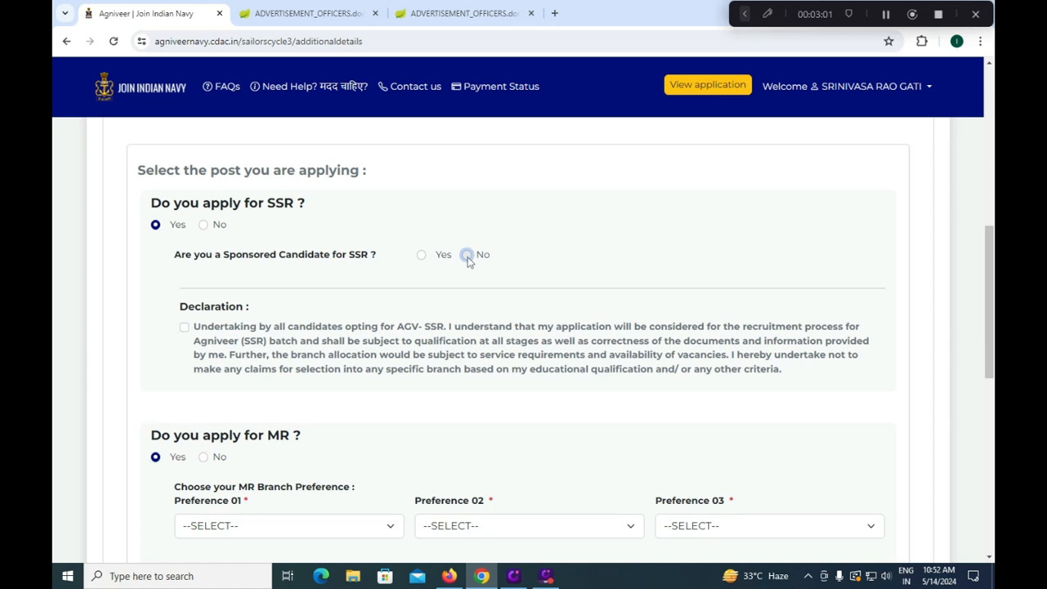
click(184, 328)
scroll(280, 398, down, 2)
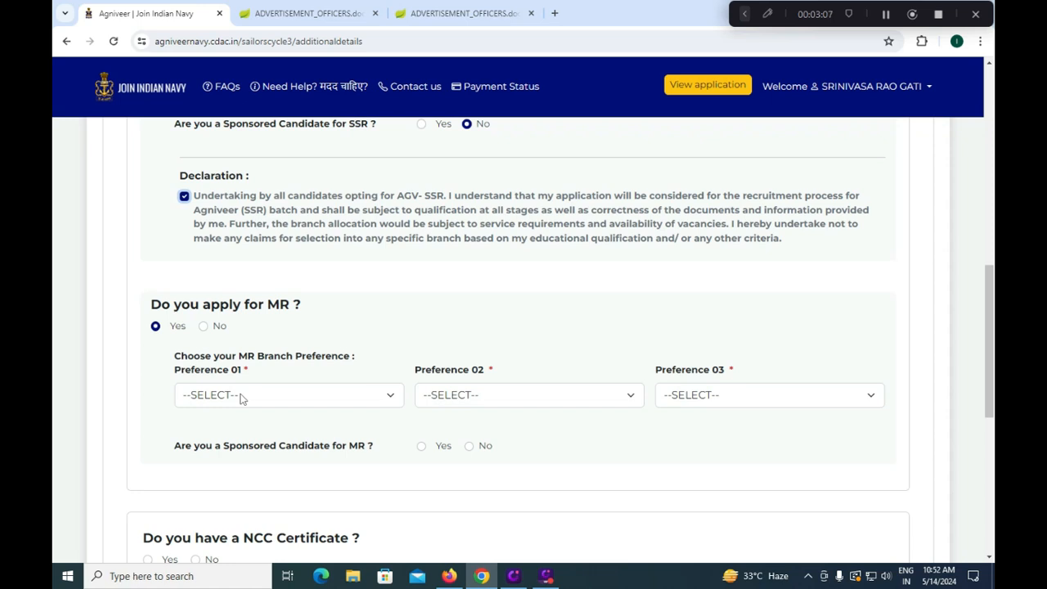
Set MR branch preferences 01–03 to Chef, Hygienist and Steward
click(242, 398)
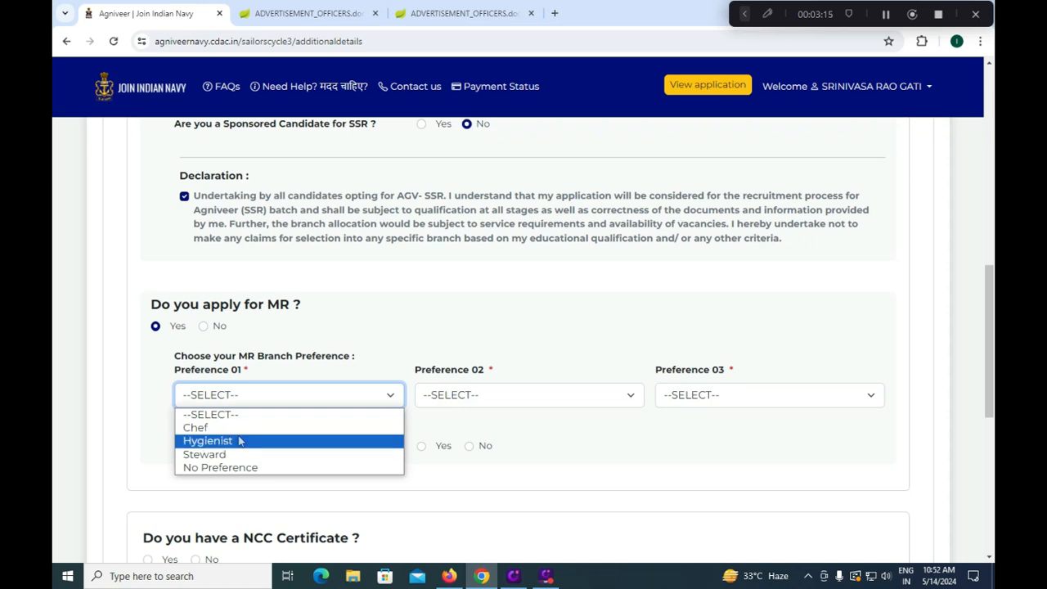
click(244, 428)
click(445, 396)
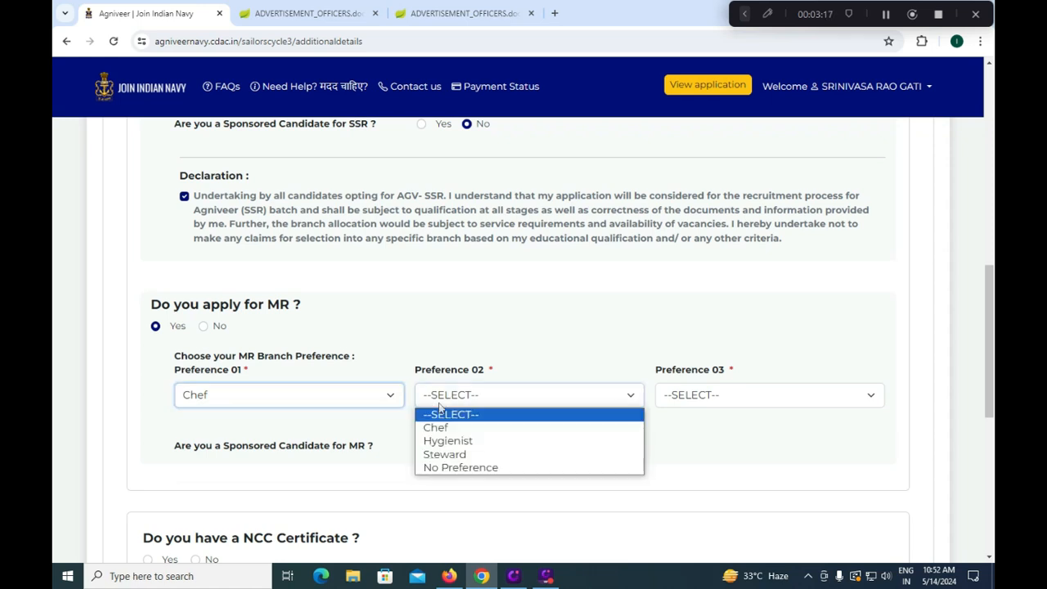
click(448, 440)
click(758, 396)
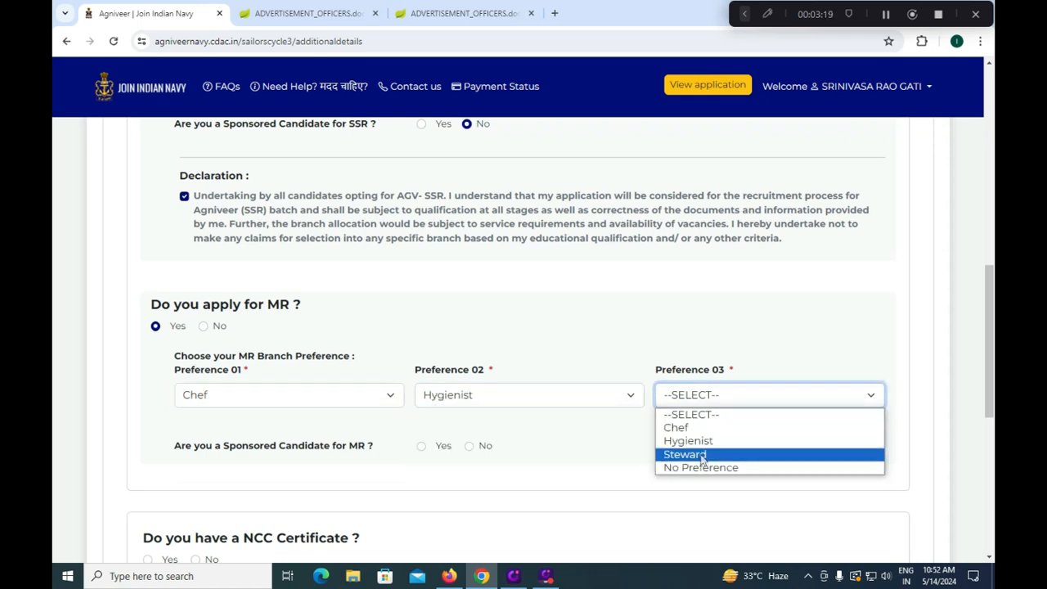
click(703, 453)
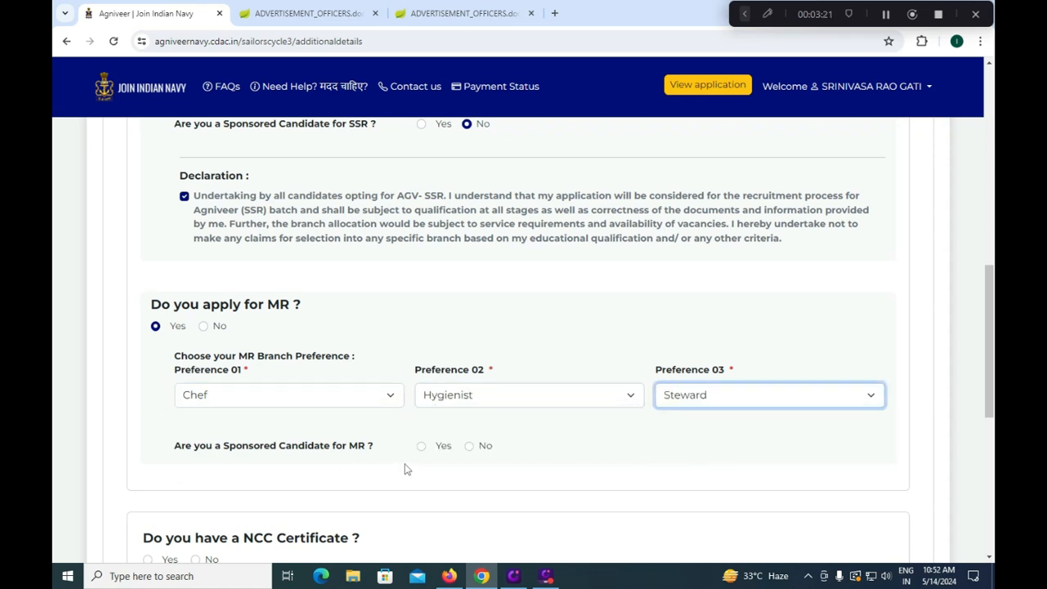
Answer No to MR sponsorship and try NCC certificate Yes, opening its wing and grade lists
click(468, 447)
scroll(459, 473, down, 2)
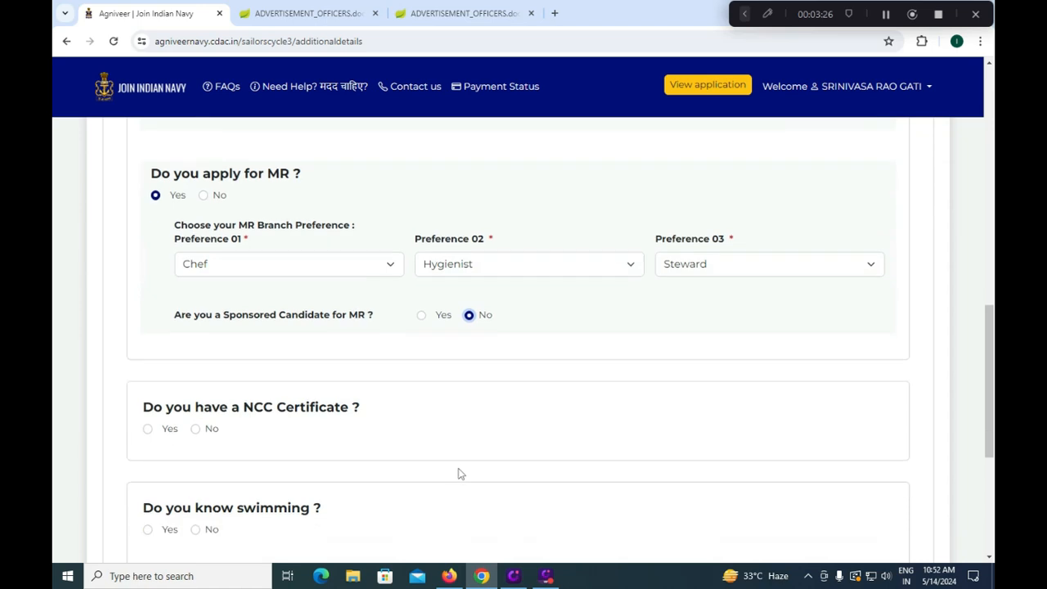
click(149, 429)
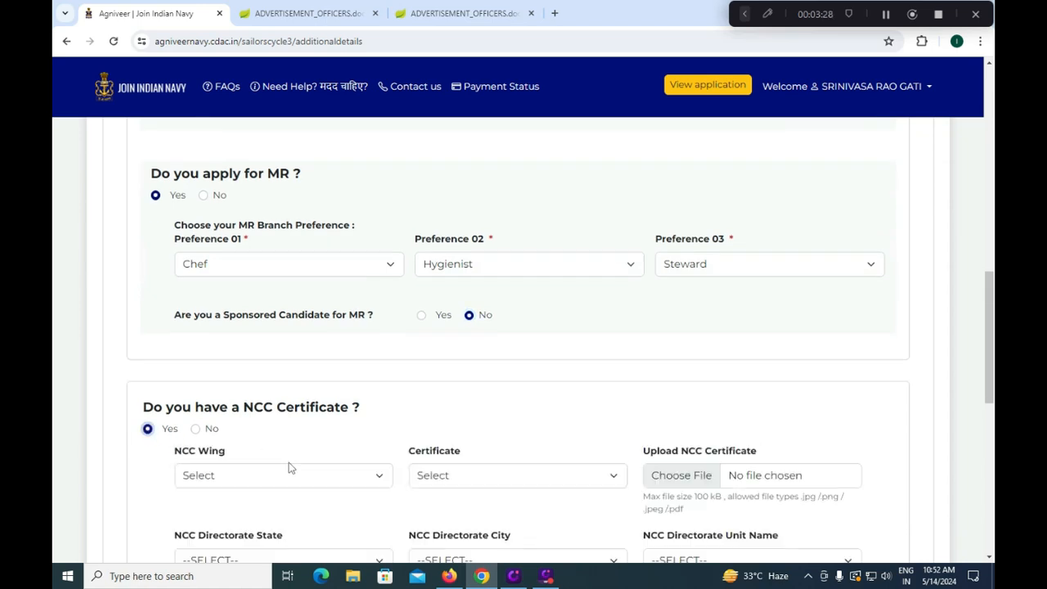
click(290, 476)
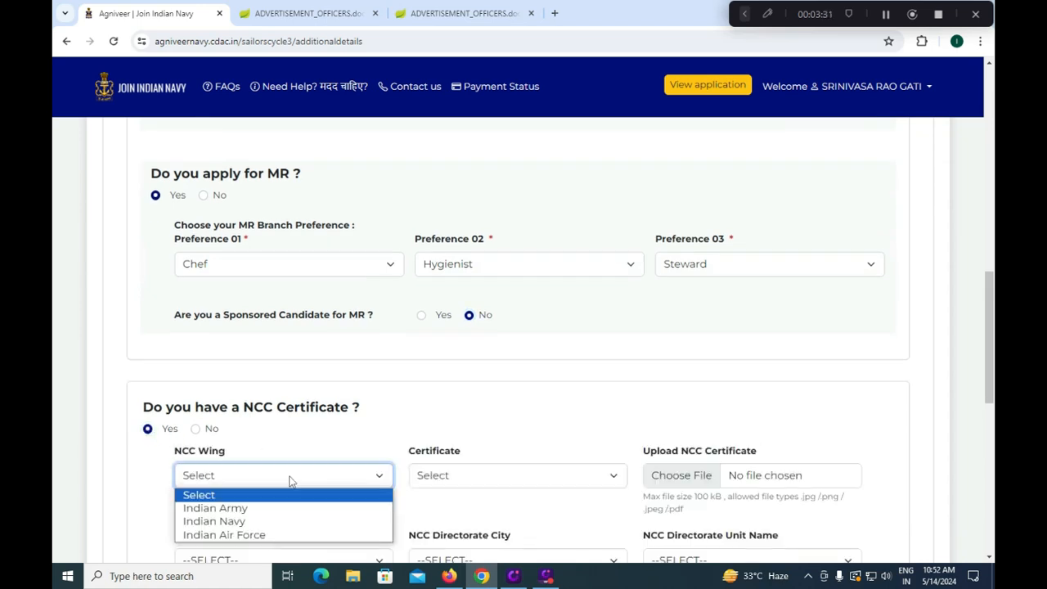
click(339, 439)
click(420, 477)
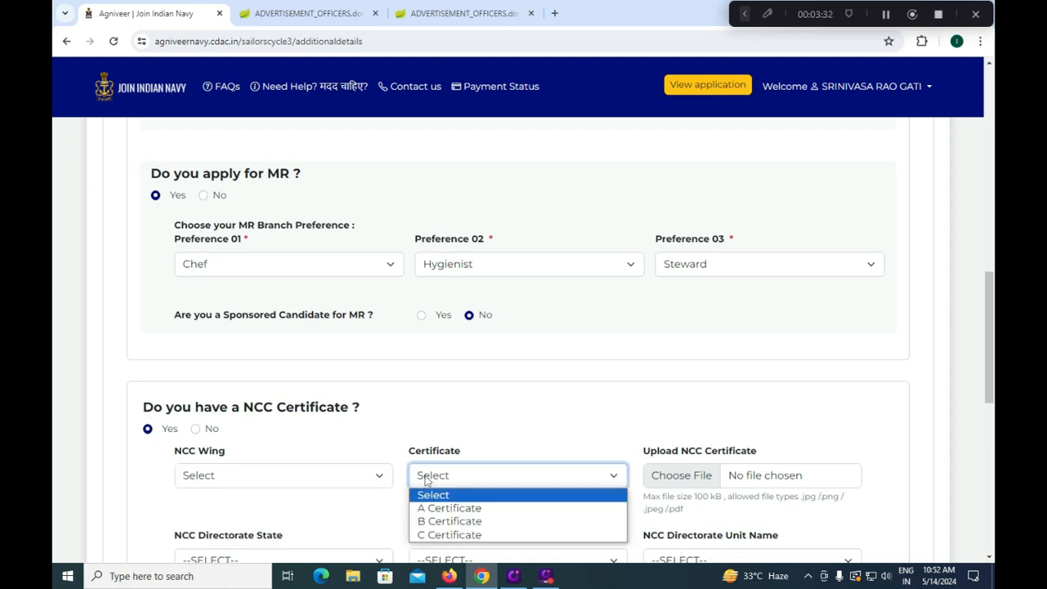
click(341, 434)
scroll(338, 431, down, 1)
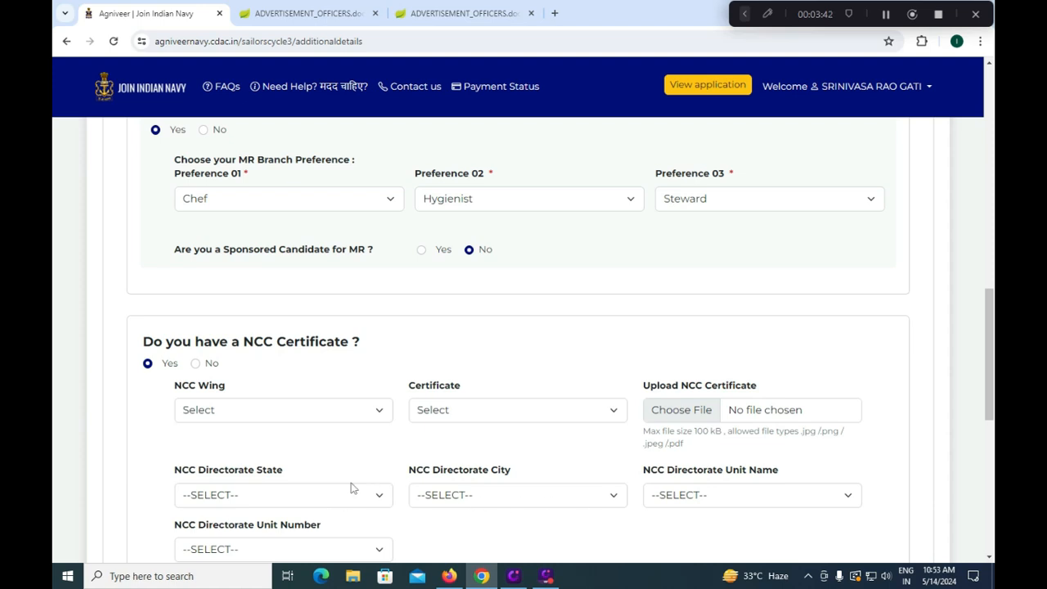
Set the NCC certificate and swimming answers to No, then save and proceed
click(194, 363)
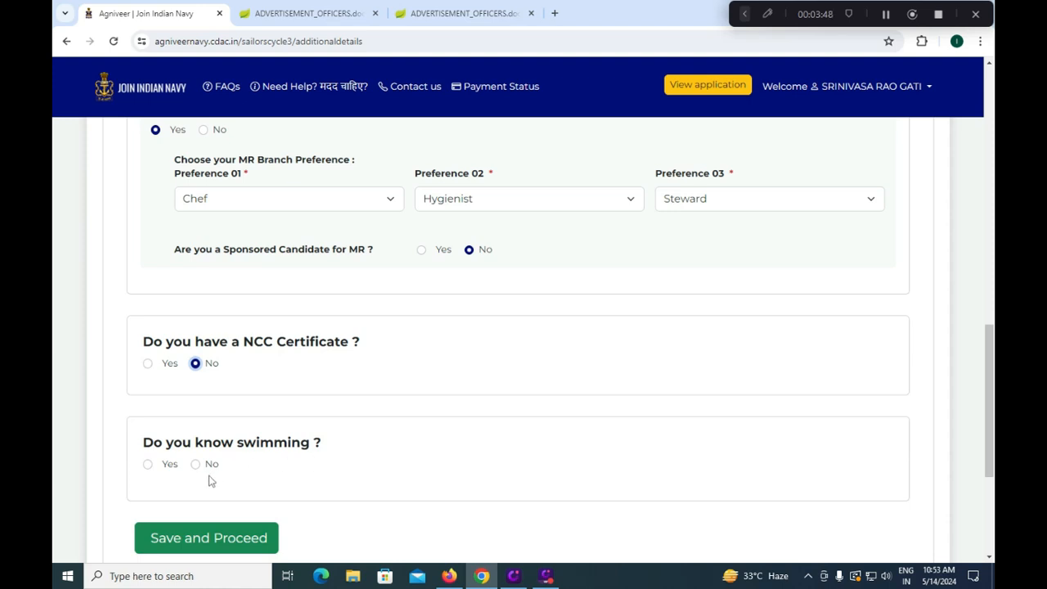
click(148, 465)
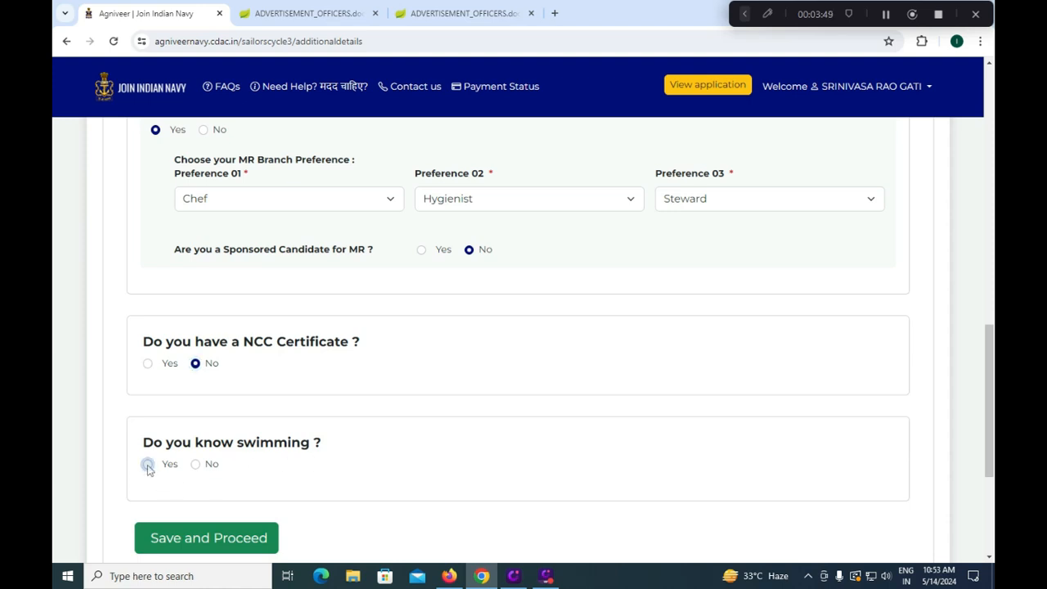
click(196, 465)
scroll(299, 488, down, 1)
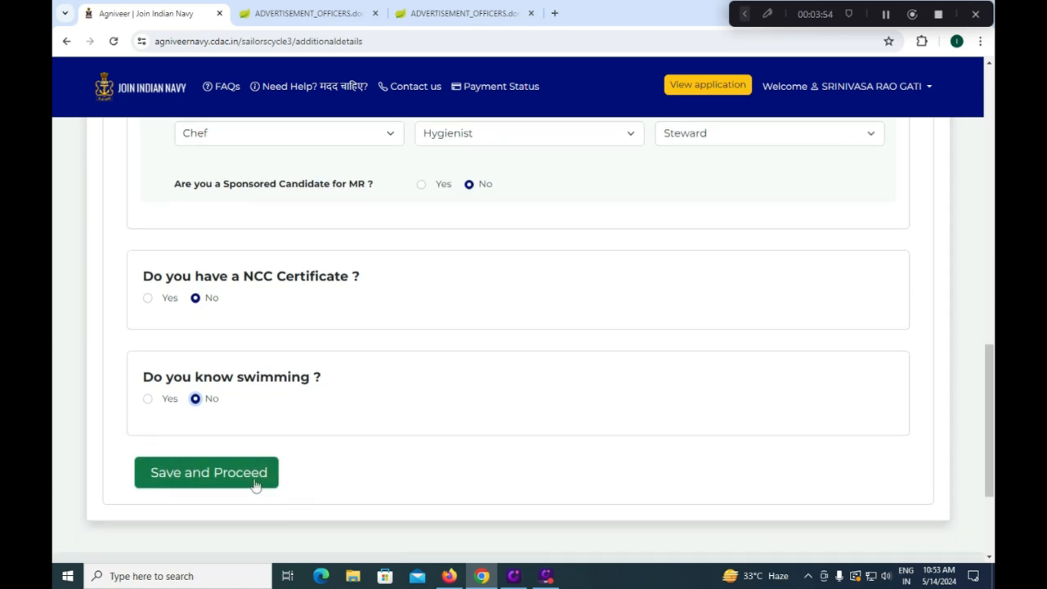
click(256, 486)
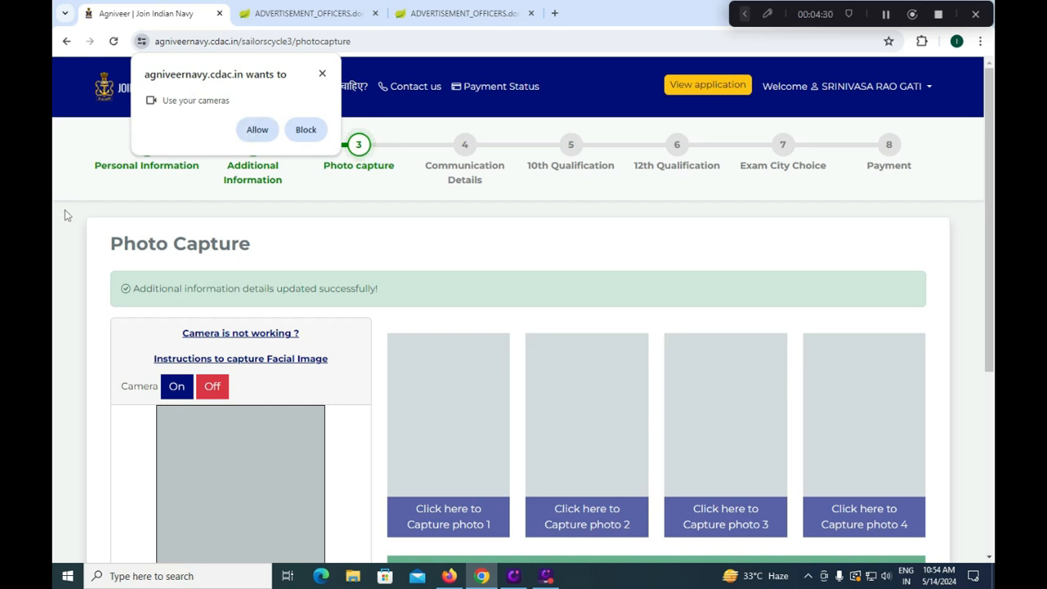
Allow the site to use the camera for the photo capture
scroll(65, 209, down, 1)
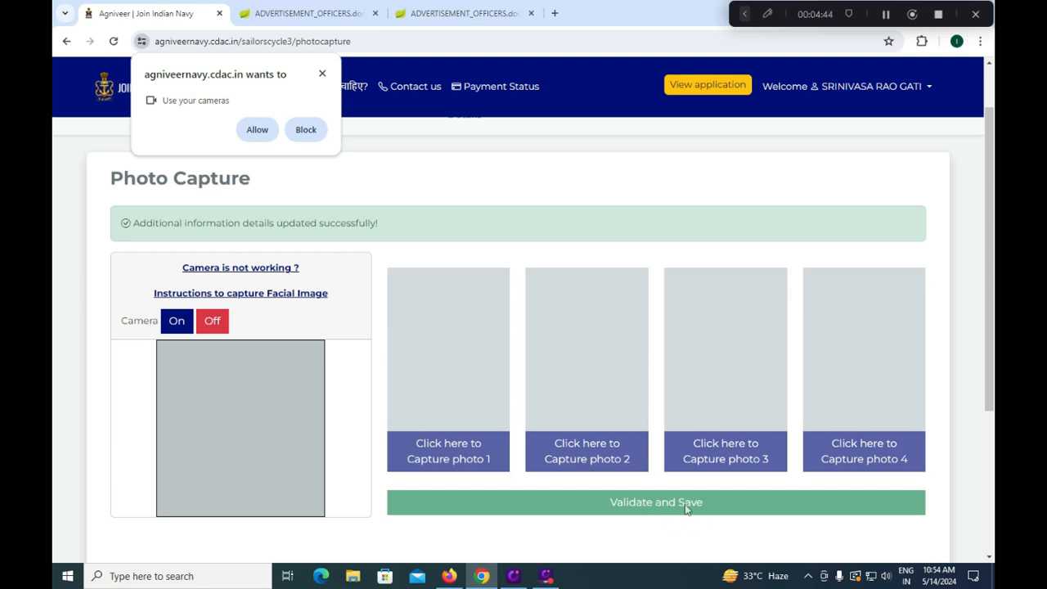
click(257, 129)
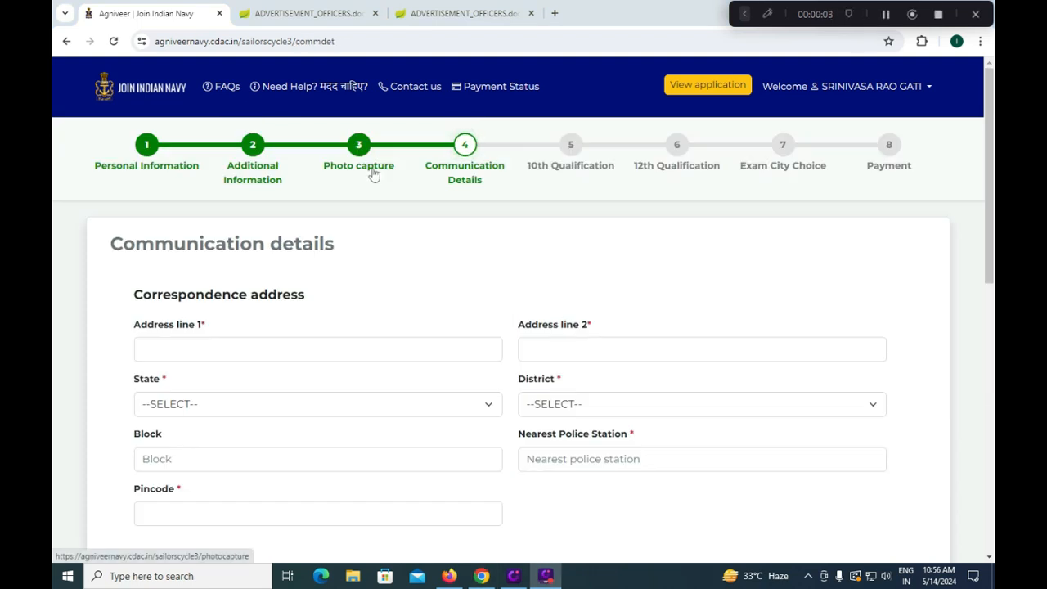
Enter both lines of the correspondence address, correcting the first line
click(273, 342)
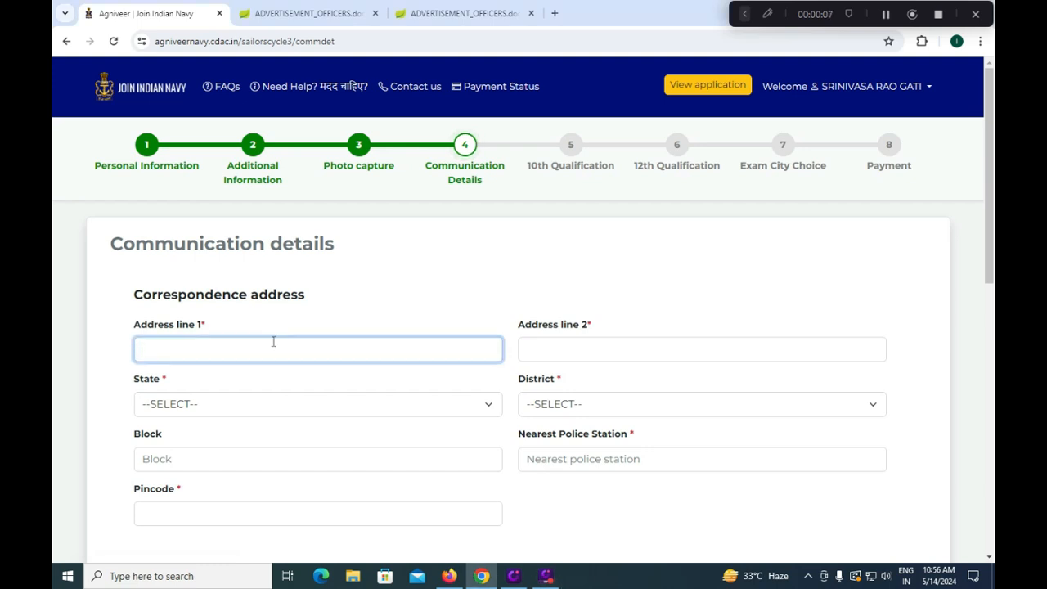
key(Tab)
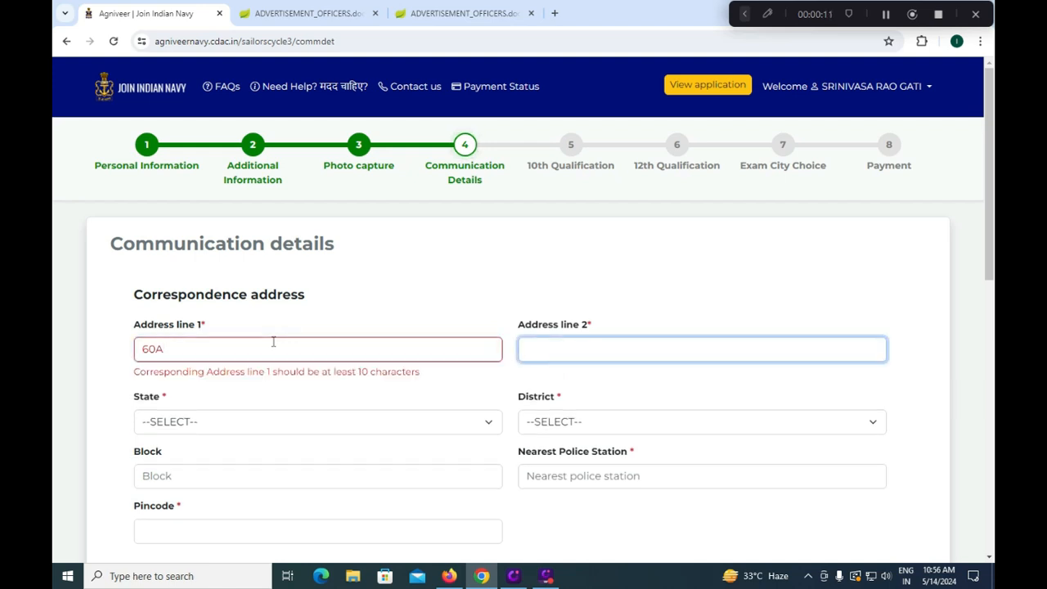
key(shift+Tab)
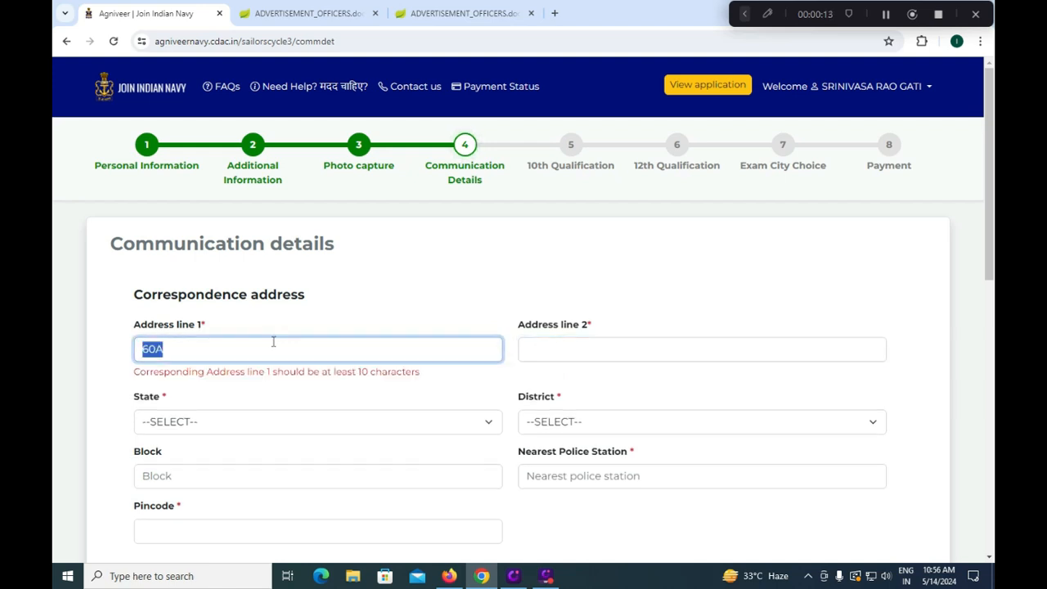
key(BackSpace)
key(BackSpace)
key(Tab)
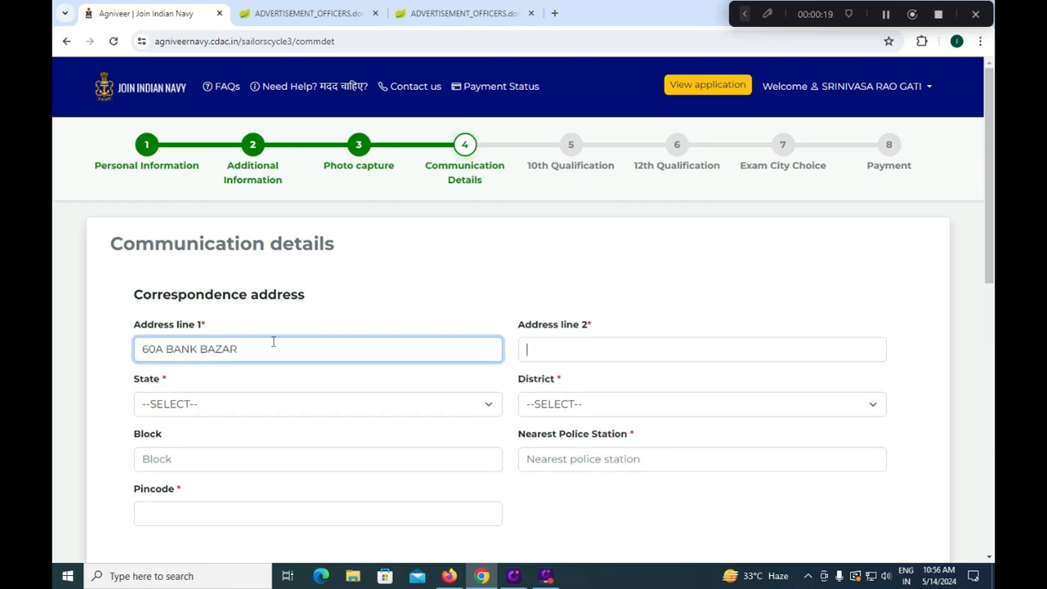
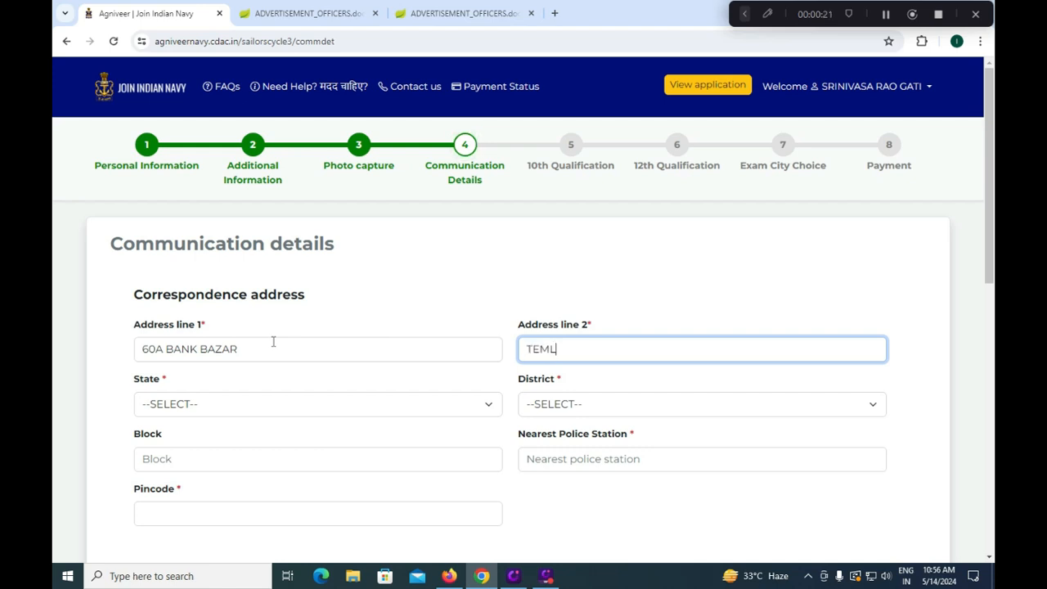
Set state Andhra Pradesh and district Tirupati, then fill the nearest police station and pincode
key(Tab)
key(Down)
key(Down)
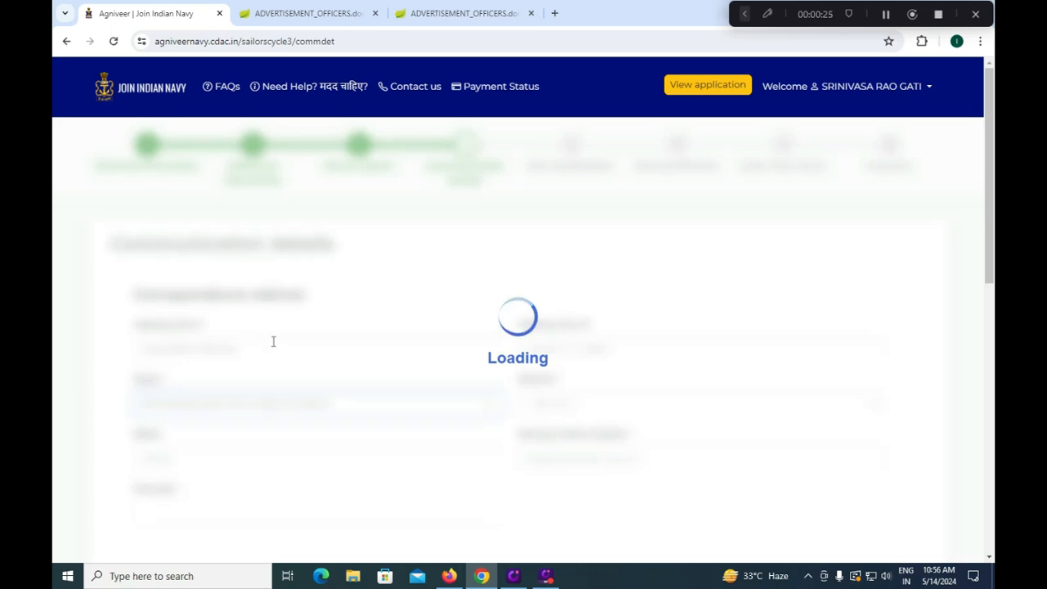
click(597, 409)
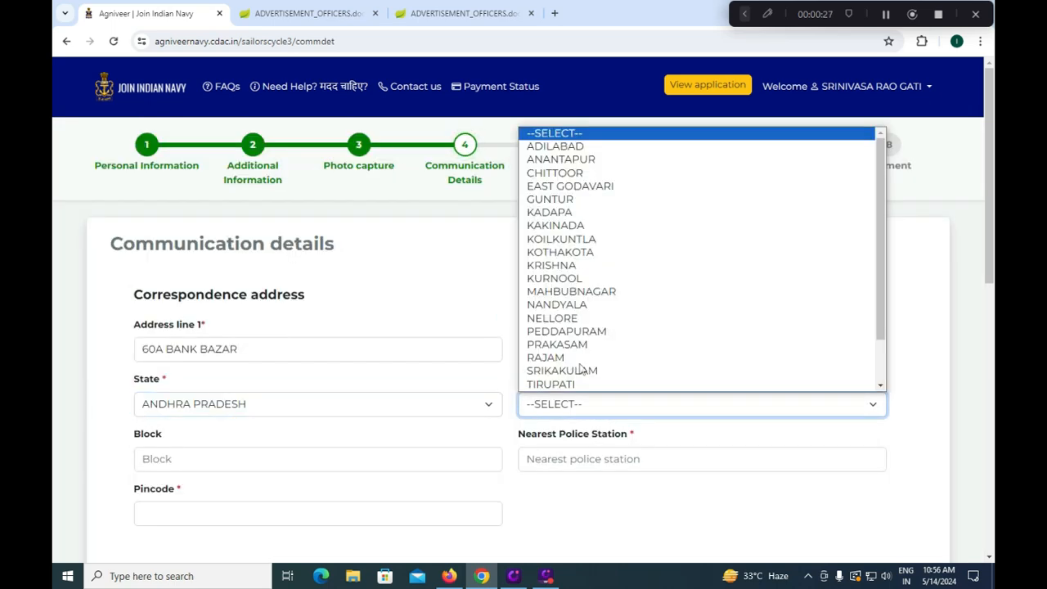
scroll(608, 352, down, 2)
click(582, 333)
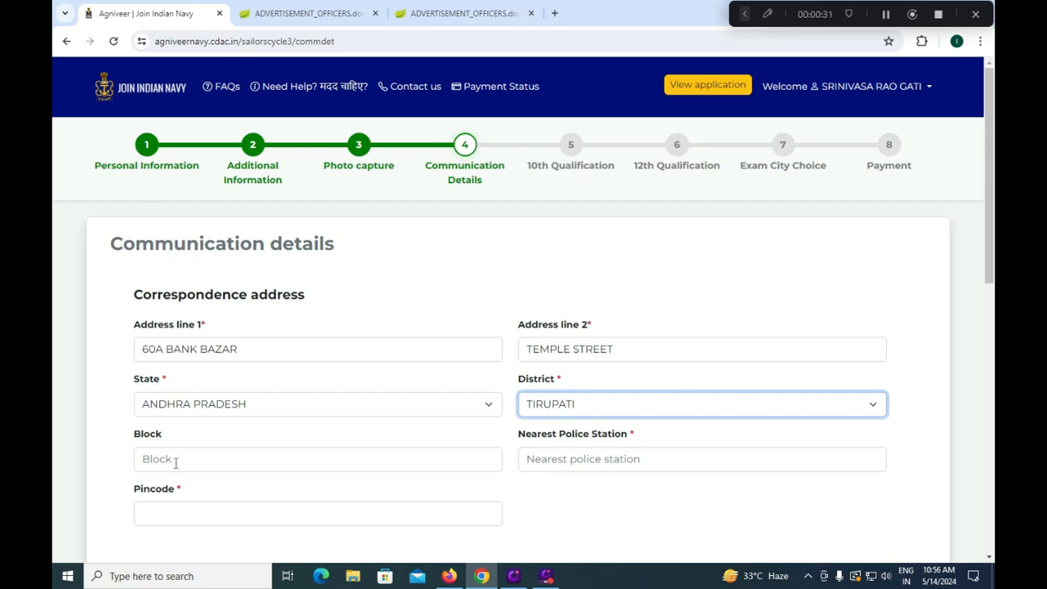
click(558, 461)
text(TIRUPATI)
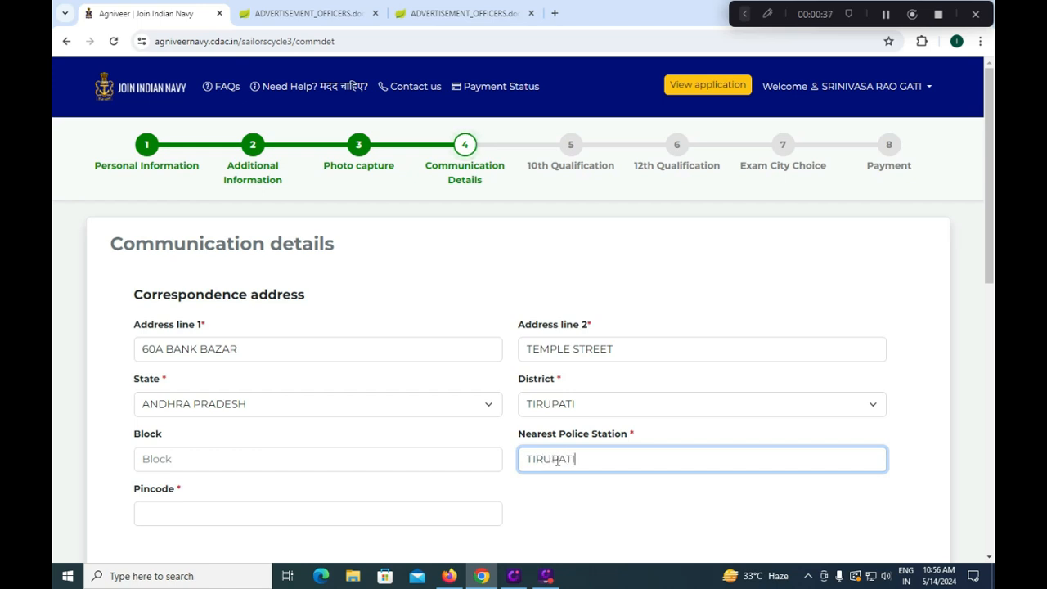
click(267, 507)
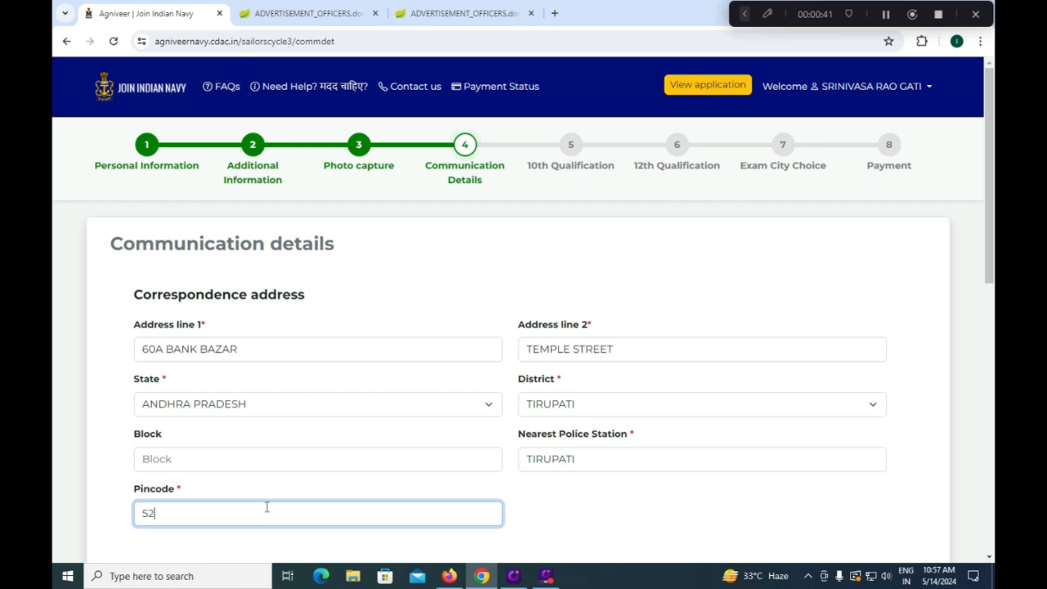
text(521011)
scroll(234, 497, down, 3)
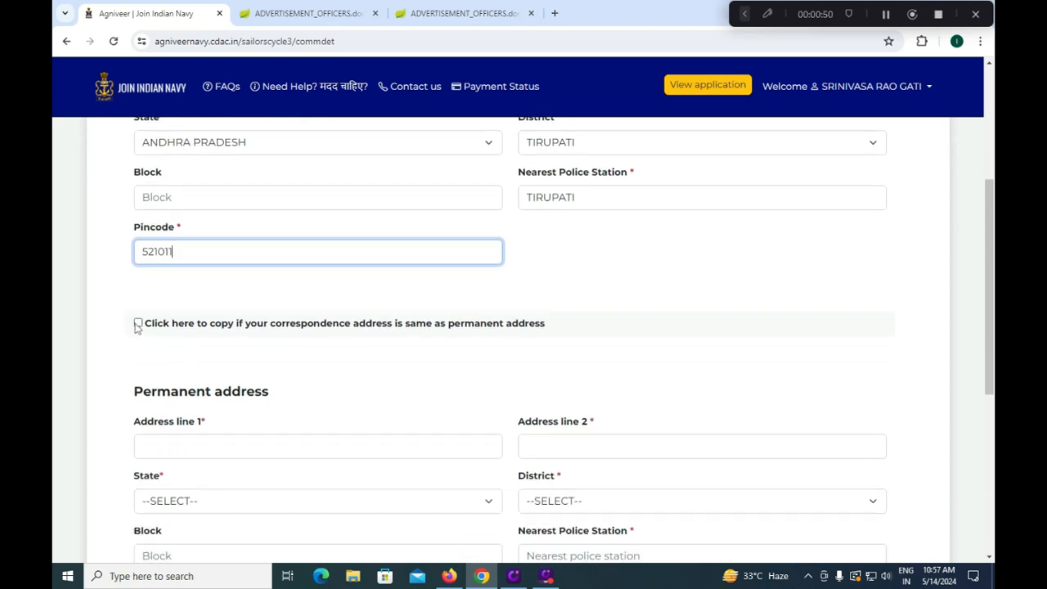
Copy the correspondence address into the permanent address and save the communication details
click(138, 323)
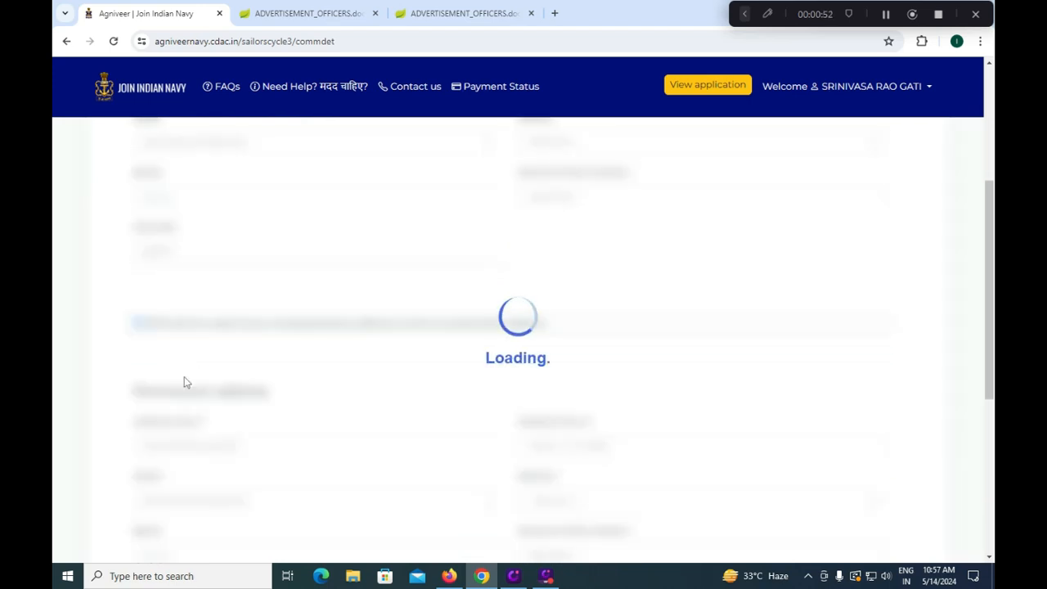
scroll(184, 383, down, 1)
scroll(185, 382, down, 2)
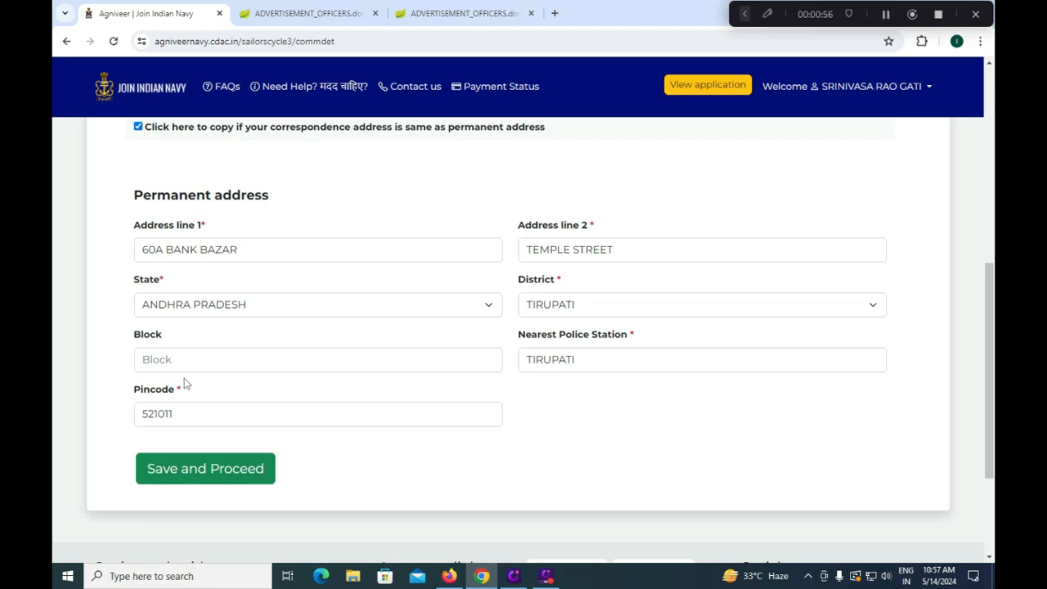
click(189, 481)
Enter 10th marks for English 80/100 and Language 75/100
scroll(431, 379, up, 2)
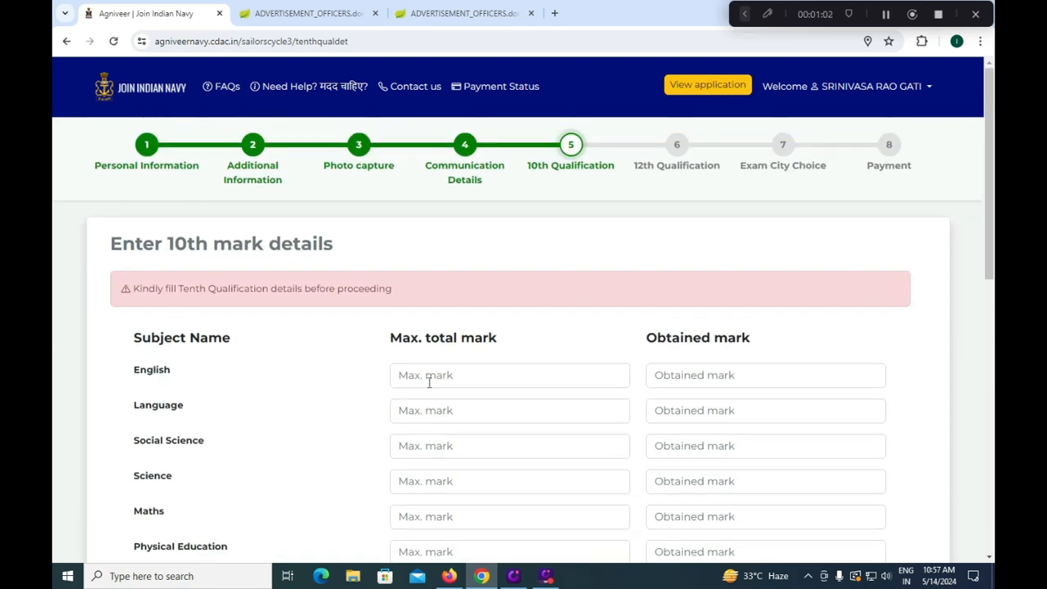
click(435, 379)
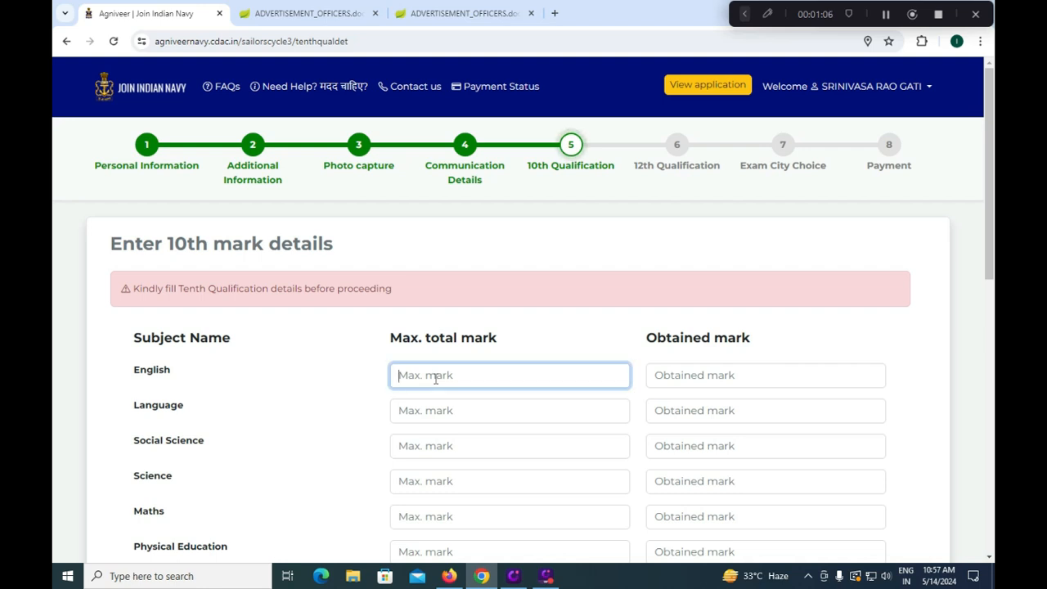
text(100)
click(659, 374)
text(80)
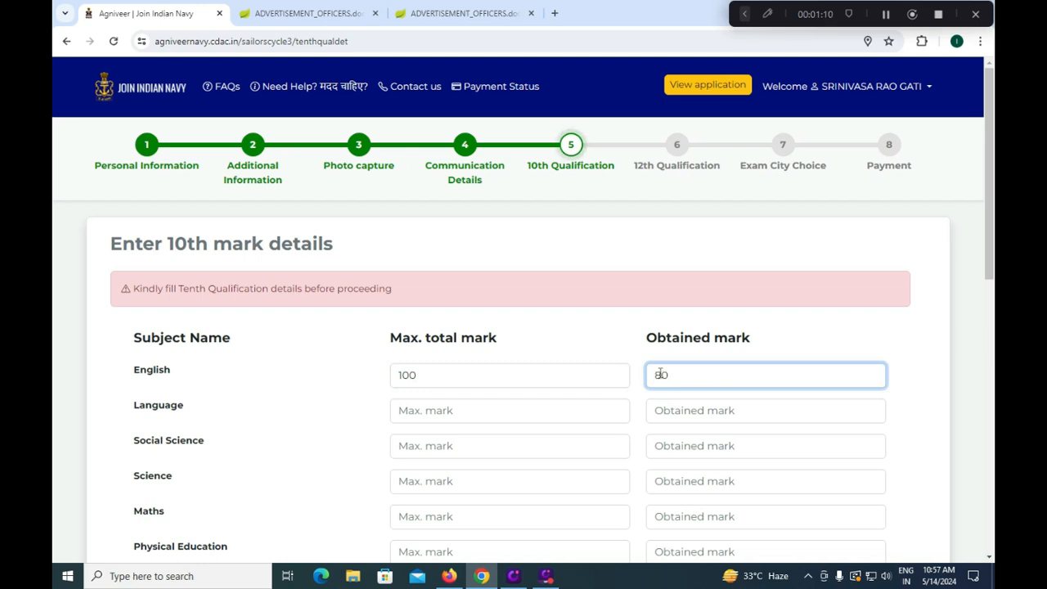
click(419, 409)
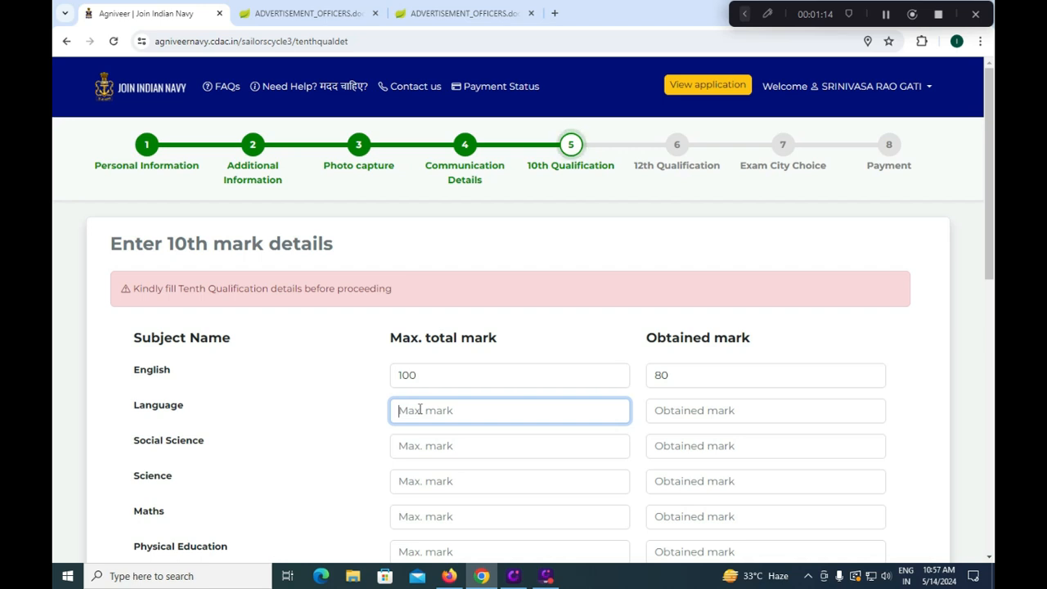
text(100)
click(687, 414)
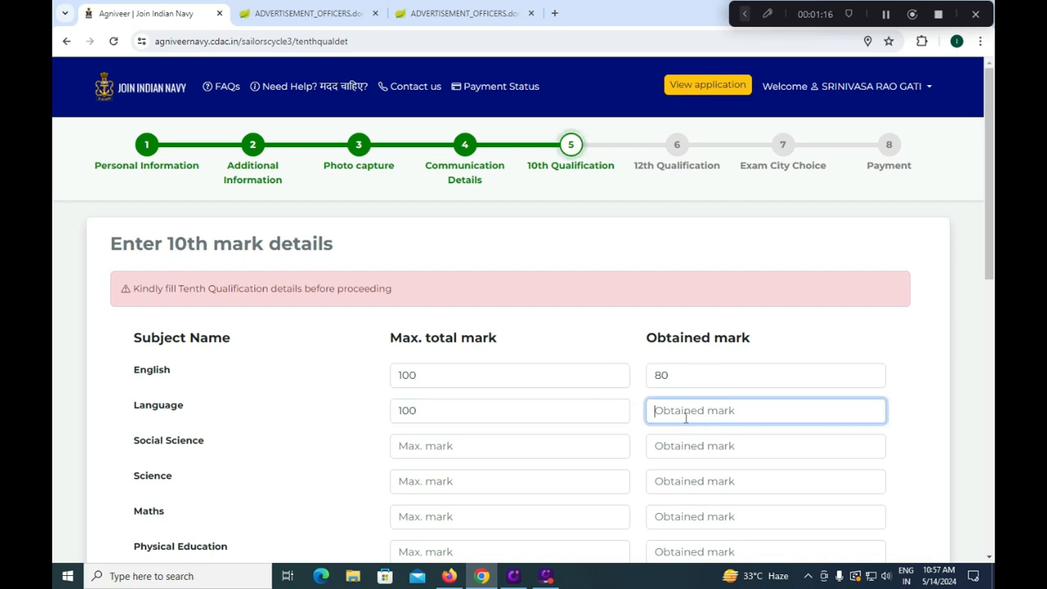
text(75)
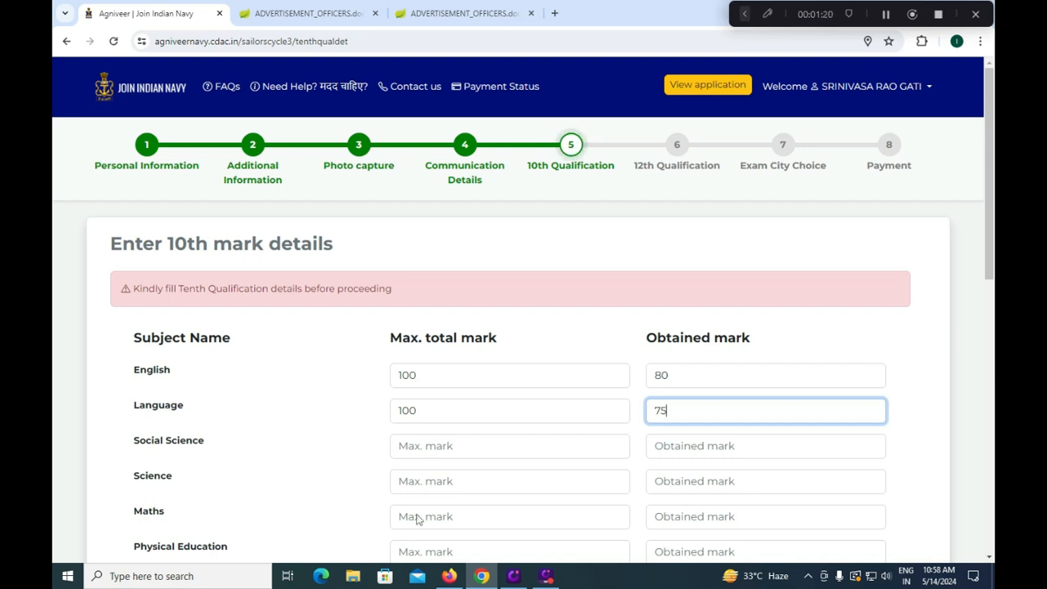
Enter Social Science 72/100, Science 65/100 and Maths 92/100 so totals recalculate
scroll(422, 524, down, 1)
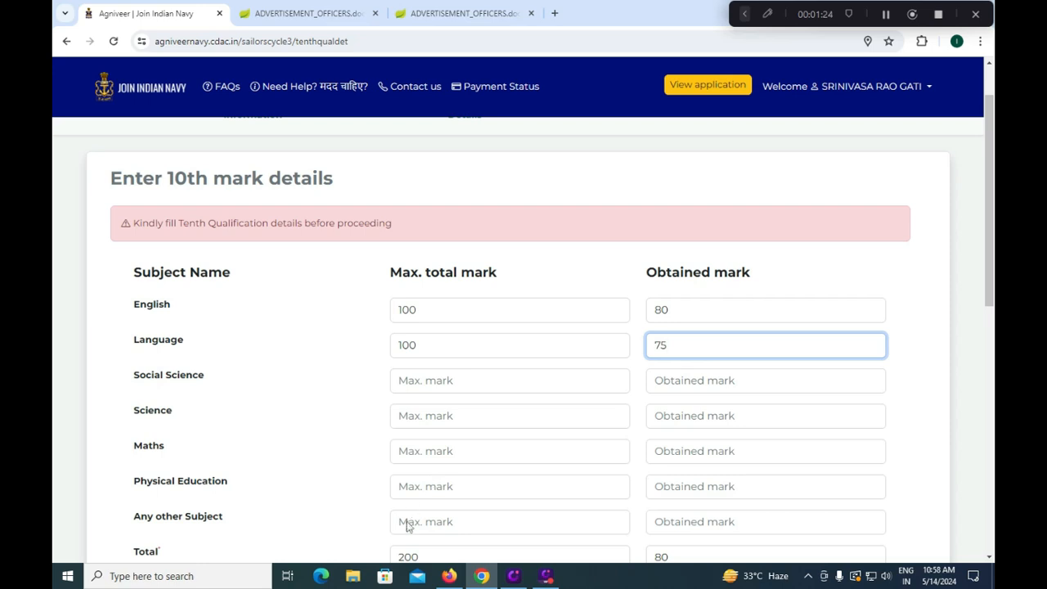
scroll(407, 522, down, 1)
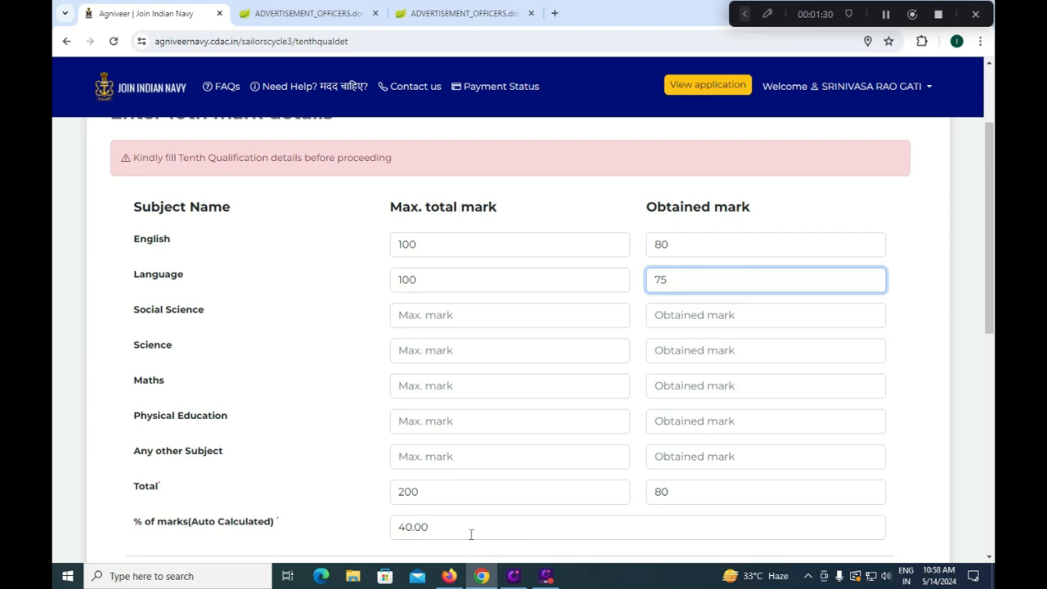
click(458, 312)
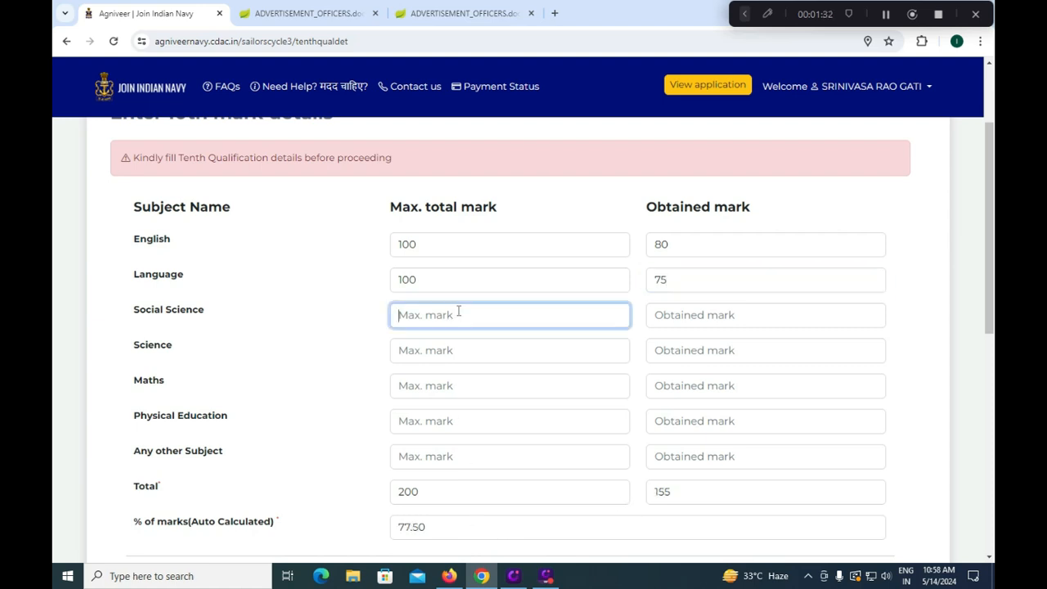
text(100)
click(694, 316)
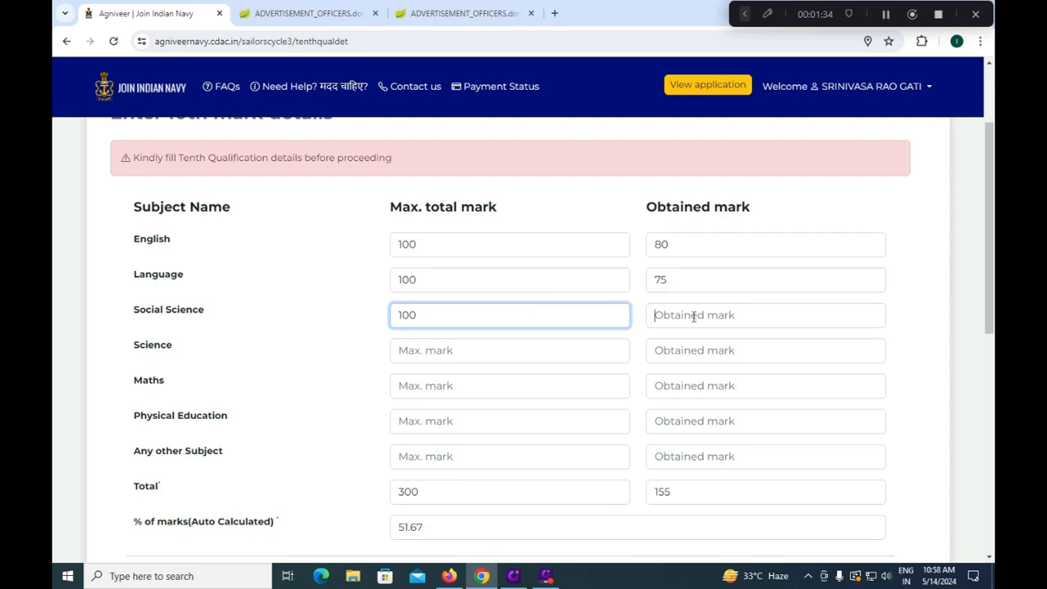
text(72)
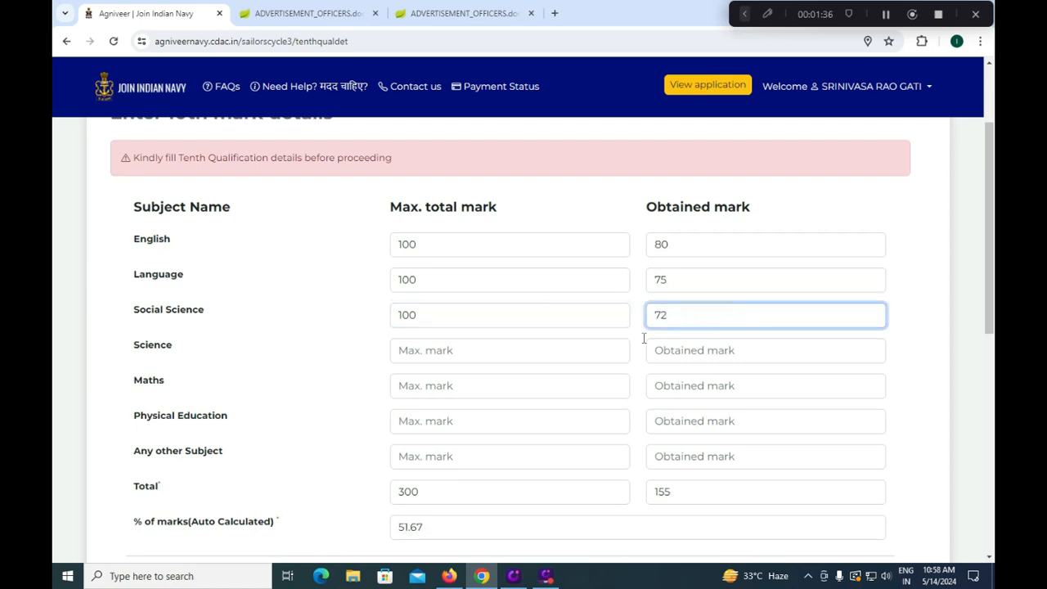
click(458, 350)
text(100)
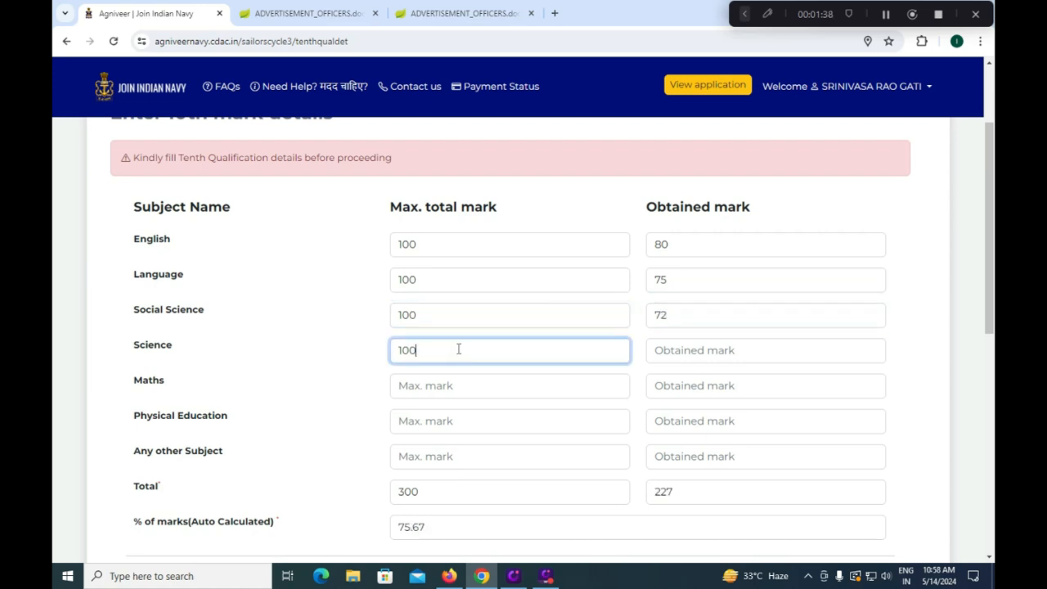
click(703, 352)
text(65)
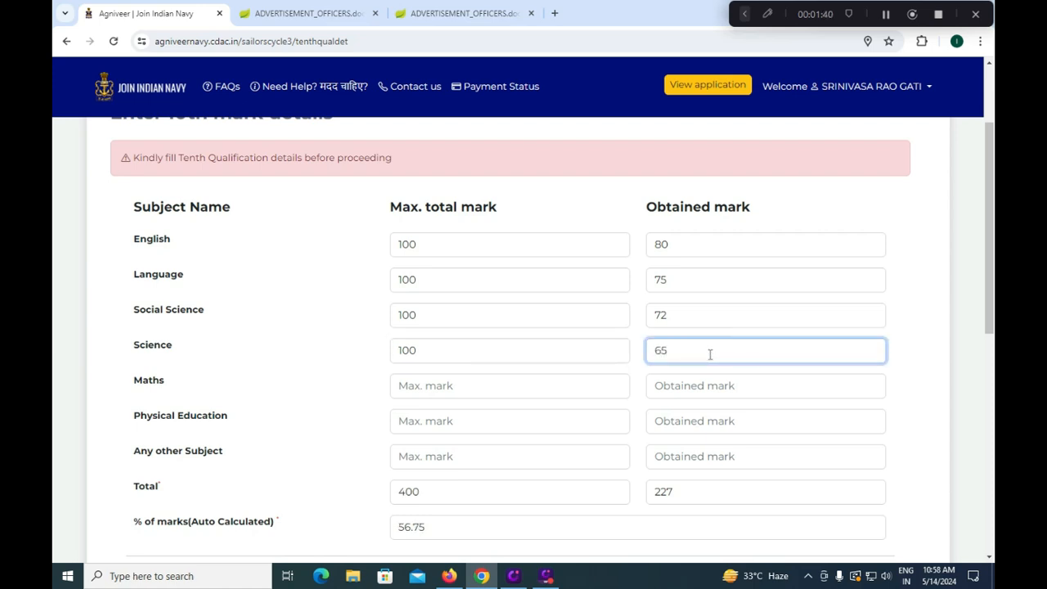
click(505, 389)
text(100)
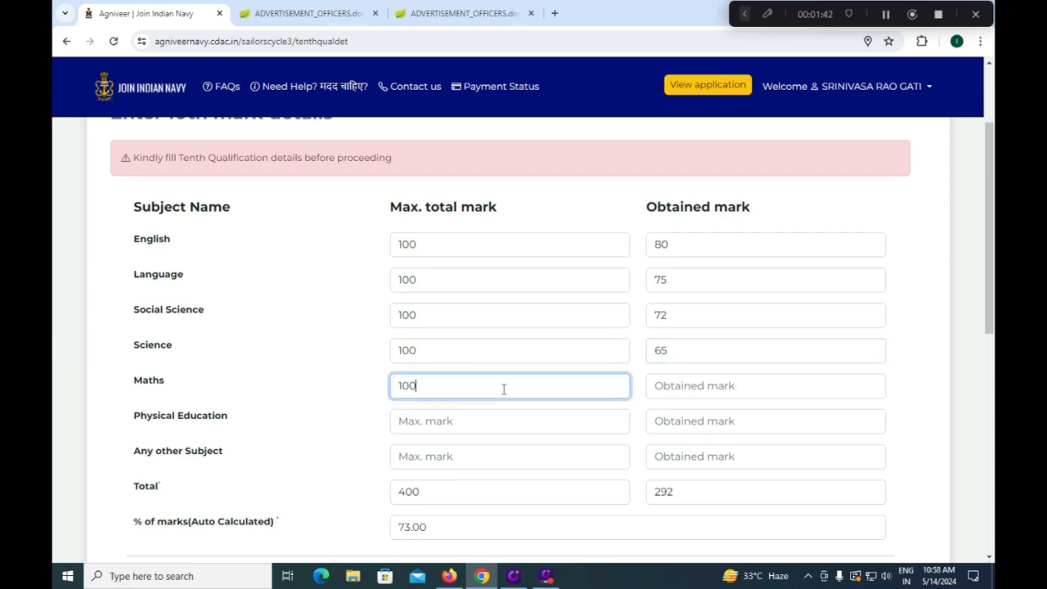
click(679, 384)
text(92)
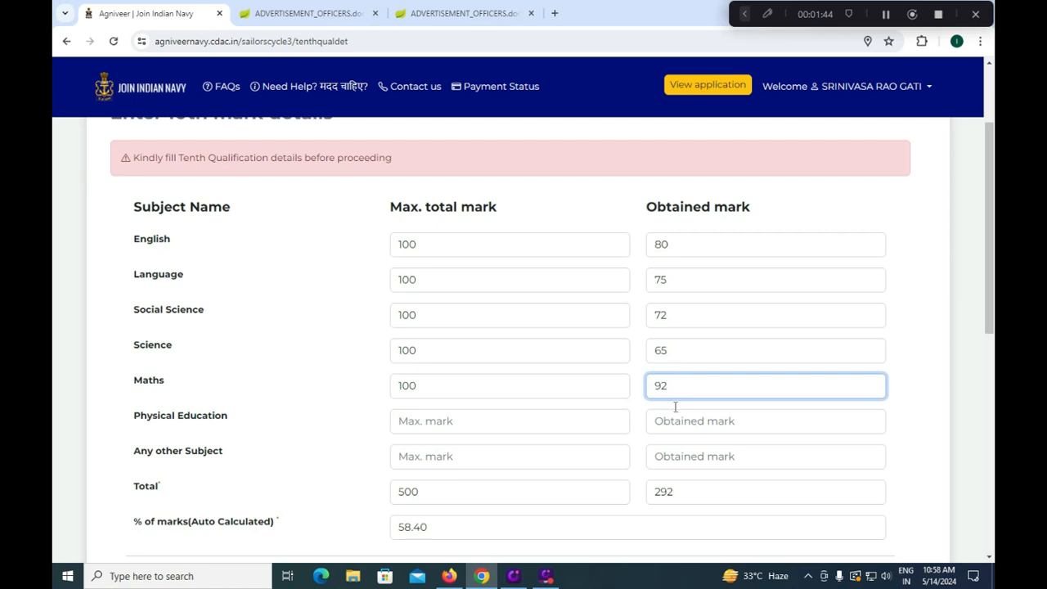
click(544, 442)
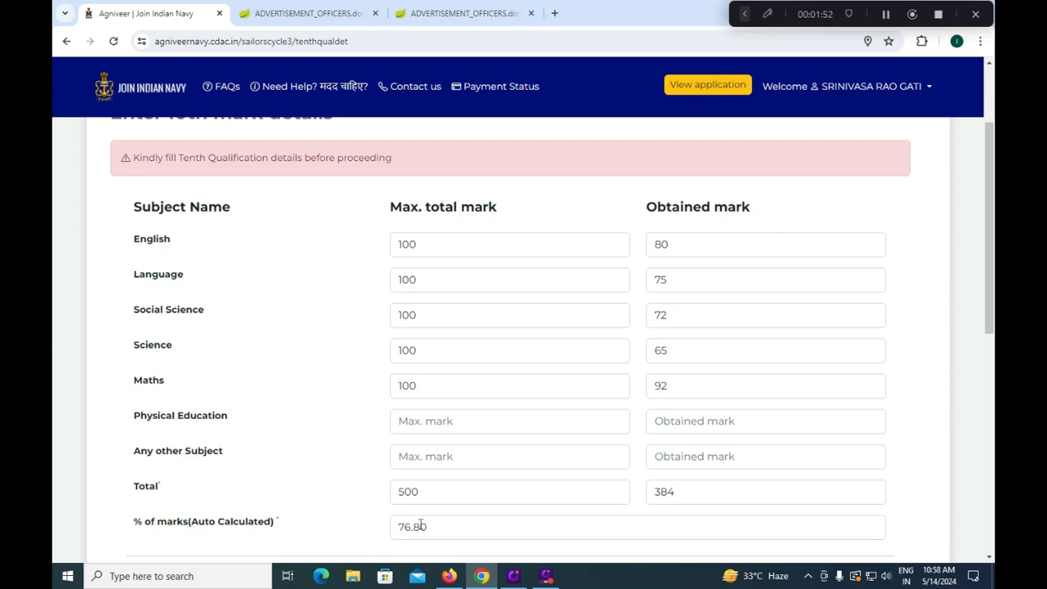
Choose Central Board of Secondary Education (CBSE) as the 10th exam board
scroll(421, 526, down, 5)
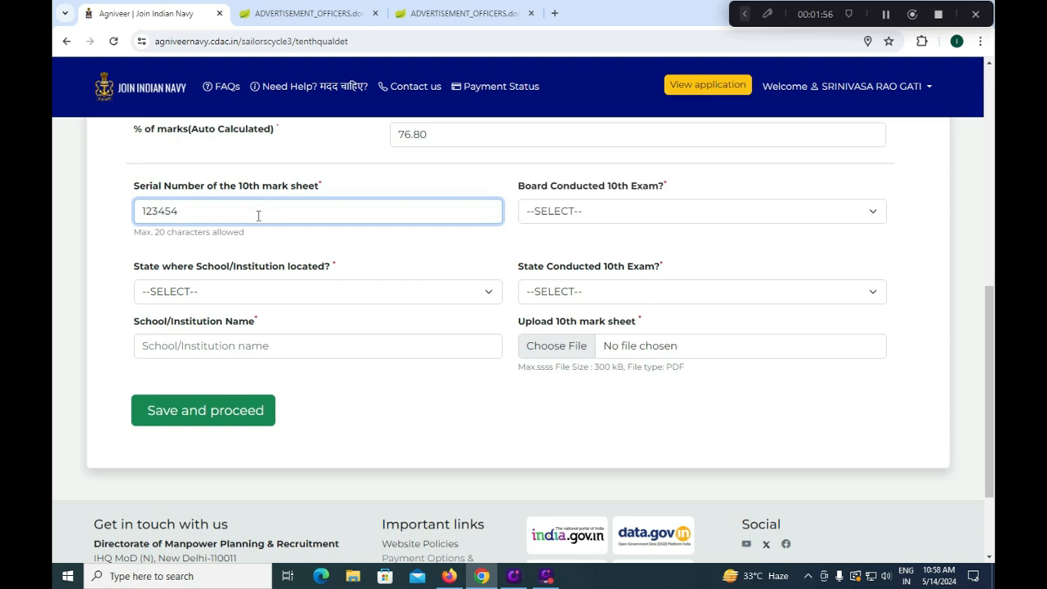
click(578, 215)
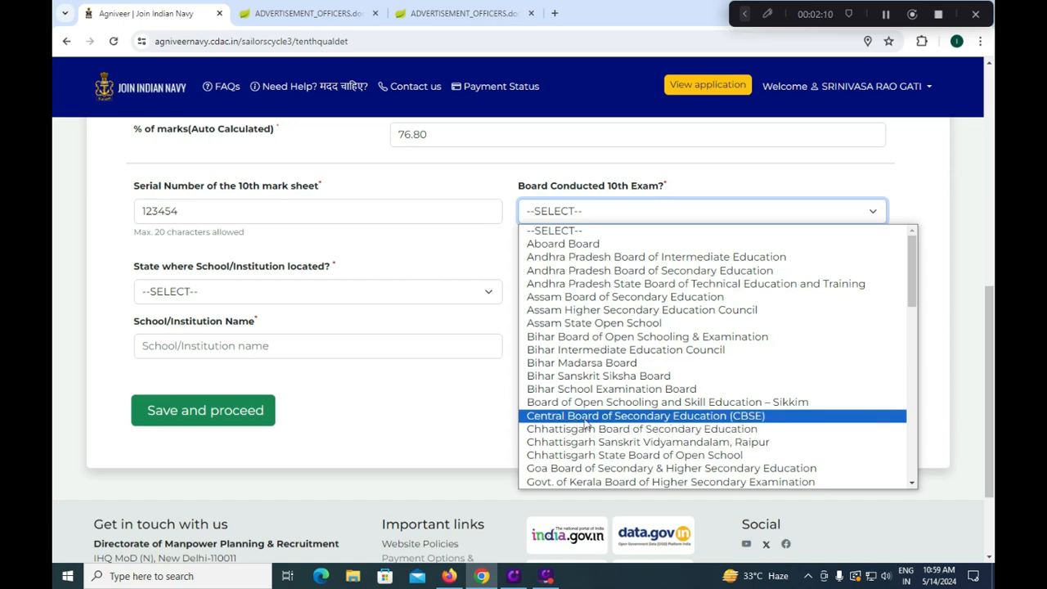
drag(914, 286, 908, 441)
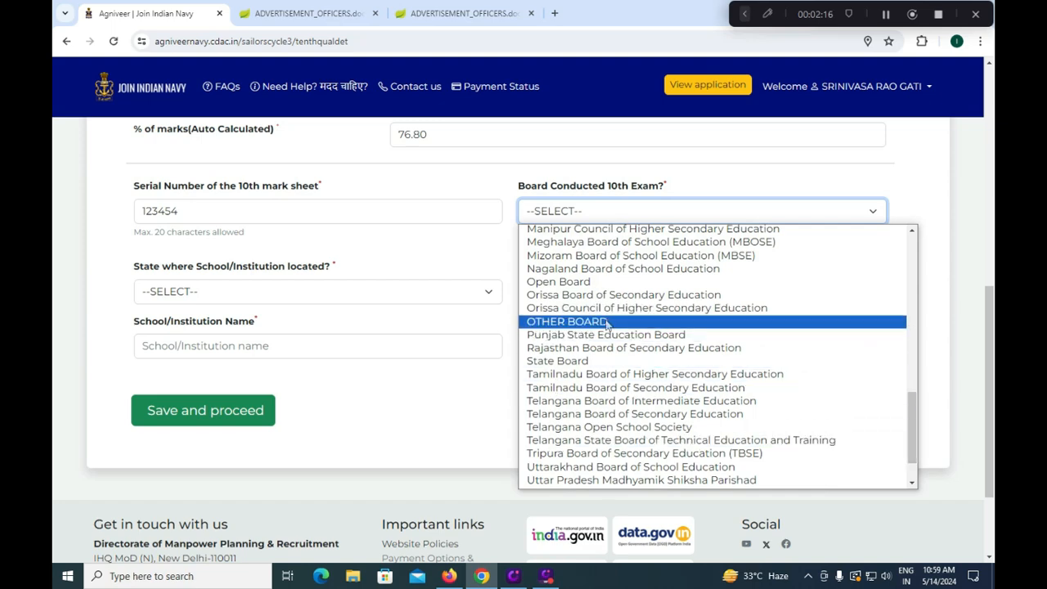
drag(910, 417, 946, 250)
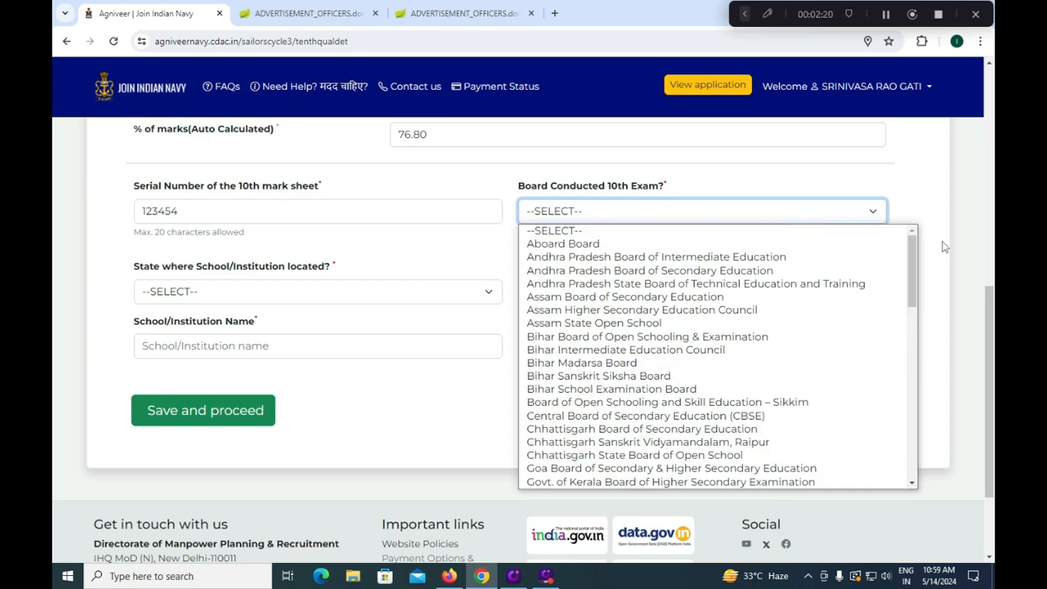
click(720, 415)
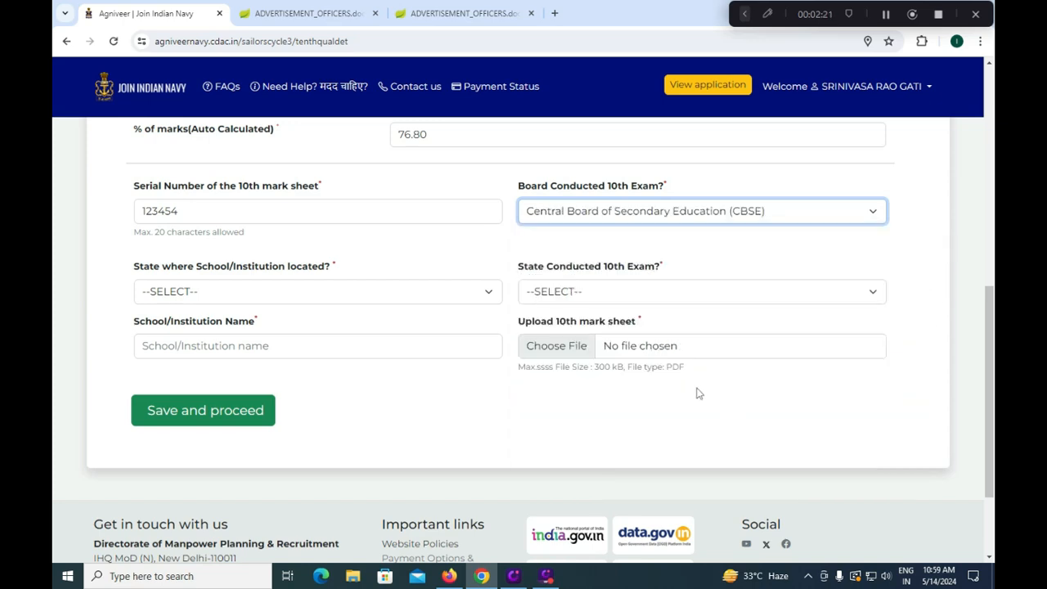
Set both the school's state and the exam-conducting state to Andhra Pradesh
click(242, 293)
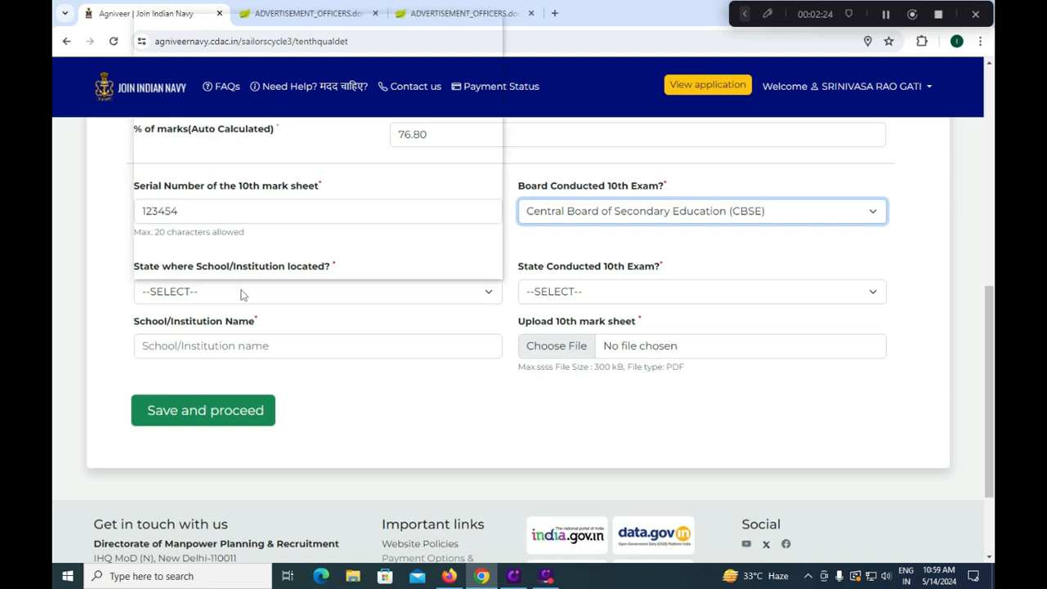
click(204, 50)
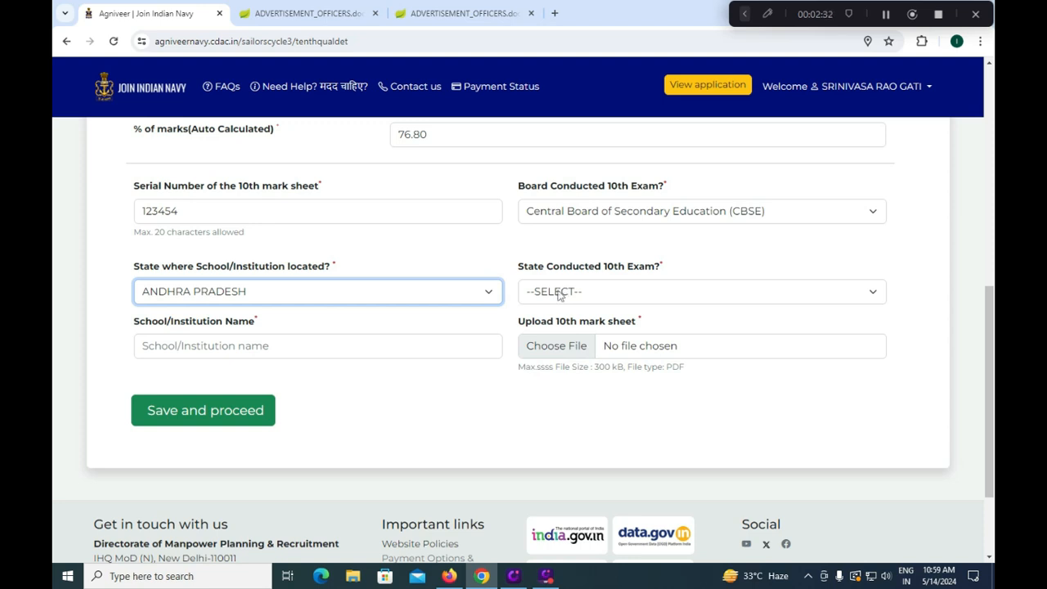
click(265, 294)
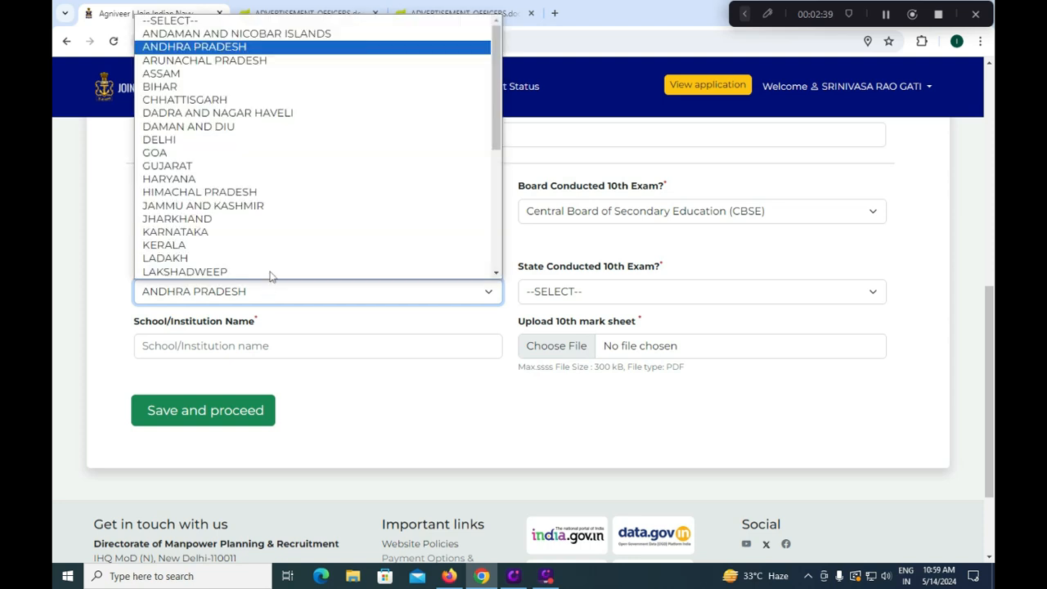
click(196, 45)
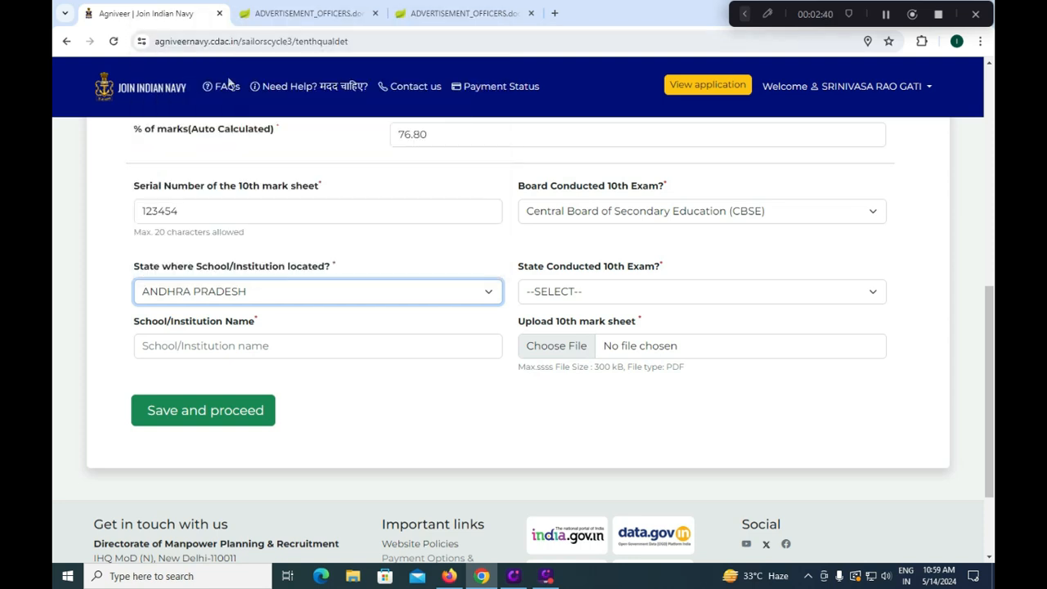
click(564, 298)
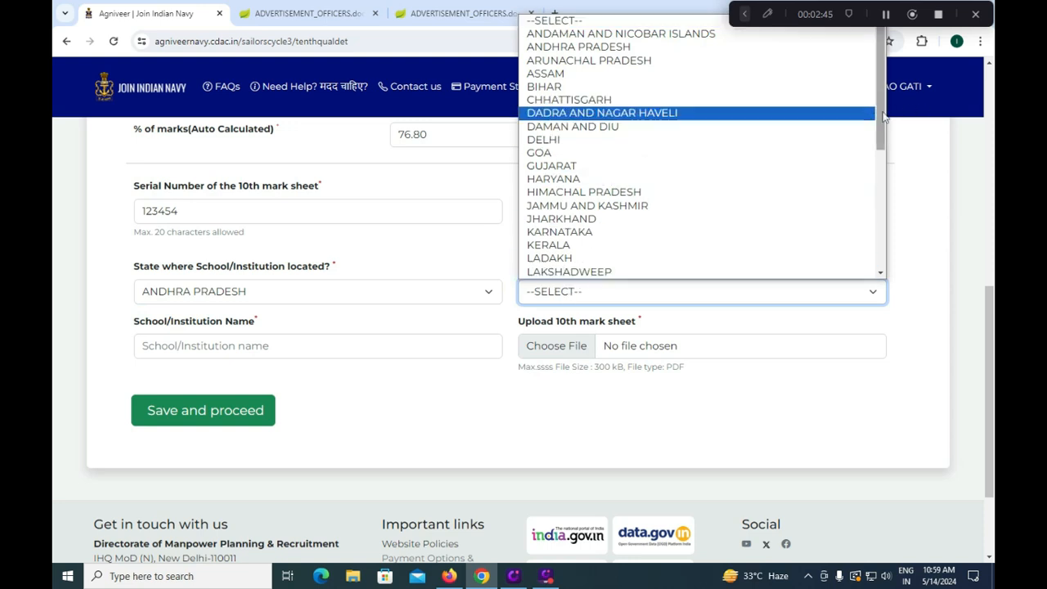
drag(883, 119, 883, 96)
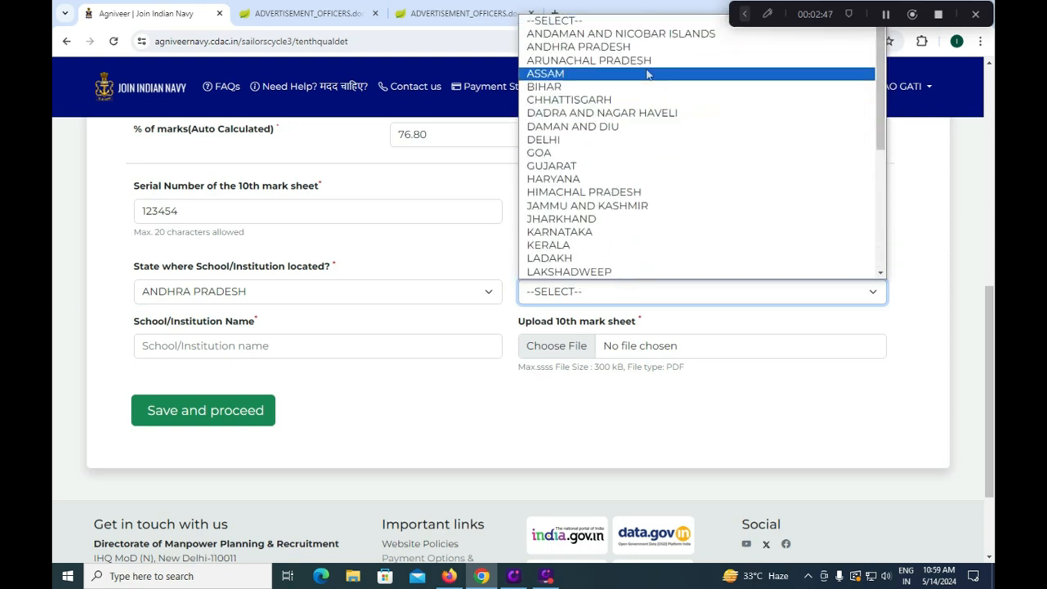
click(638, 46)
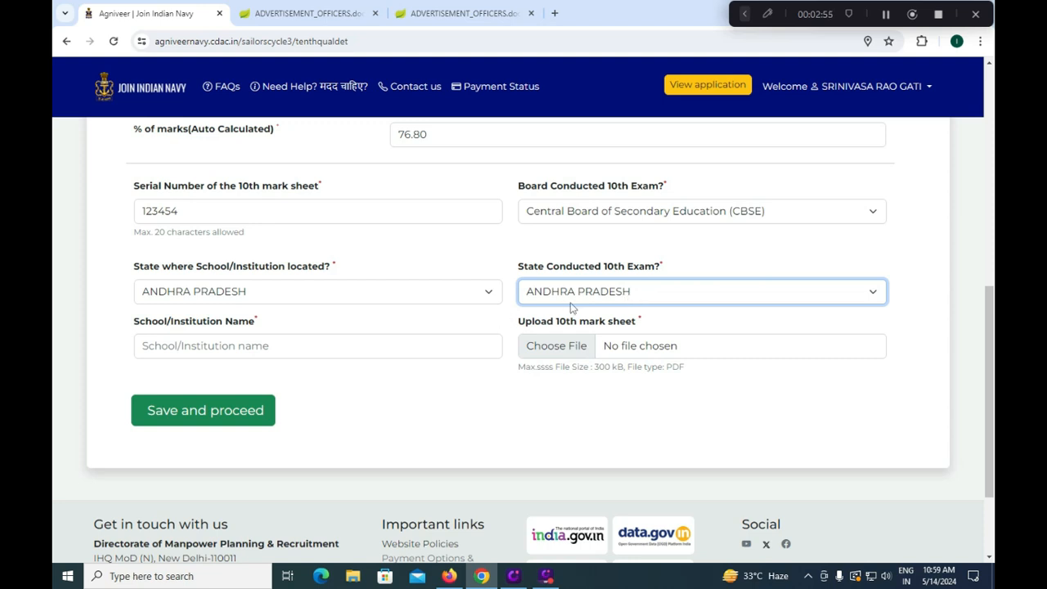
Enter 'HINDU COLLEGE HIGH SCHOOL' as the school name and save the 10th details
click(243, 349)
text(HINDU COLLEGE)
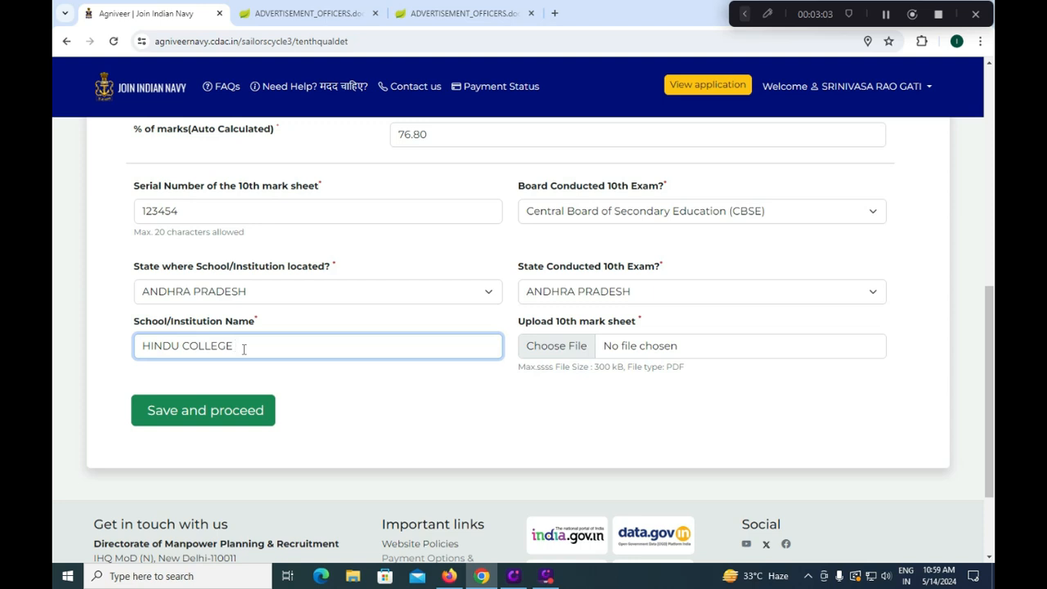
text( HIGH SHC)
key(BackSpace)
key(BackSpace)
text(CHOOL)
click(240, 416)
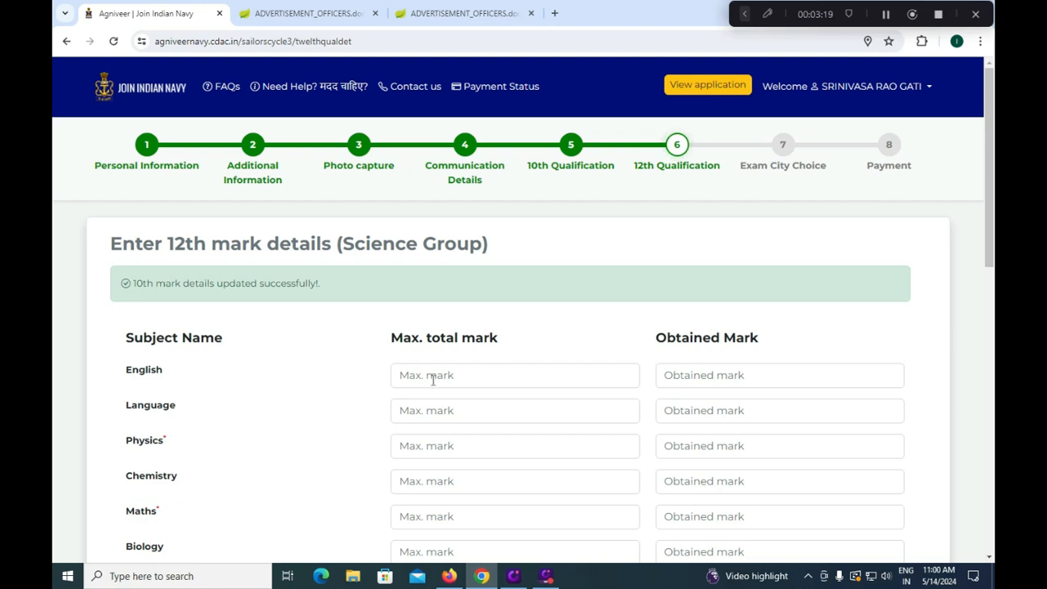
Enter 12th marks for English 74/100 and Language 80/100
click(433, 379)
text(100)
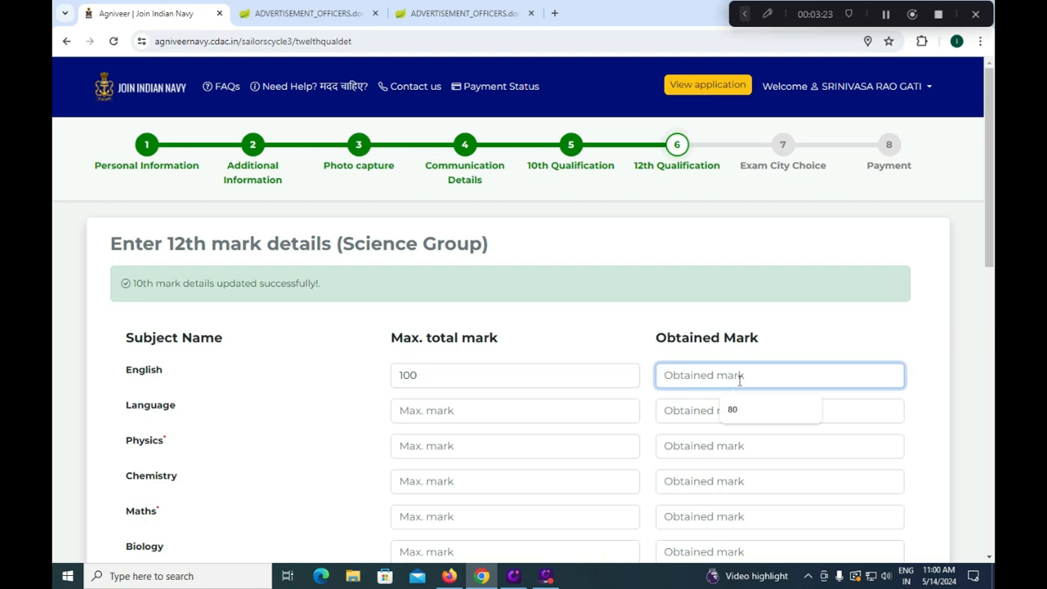
text(74)
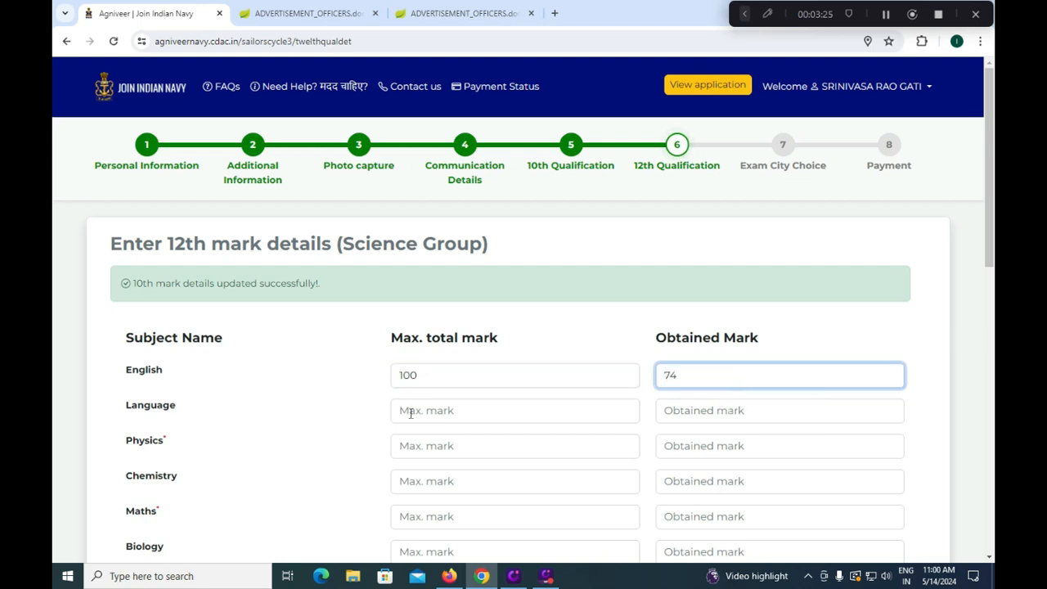
click(421, 408)
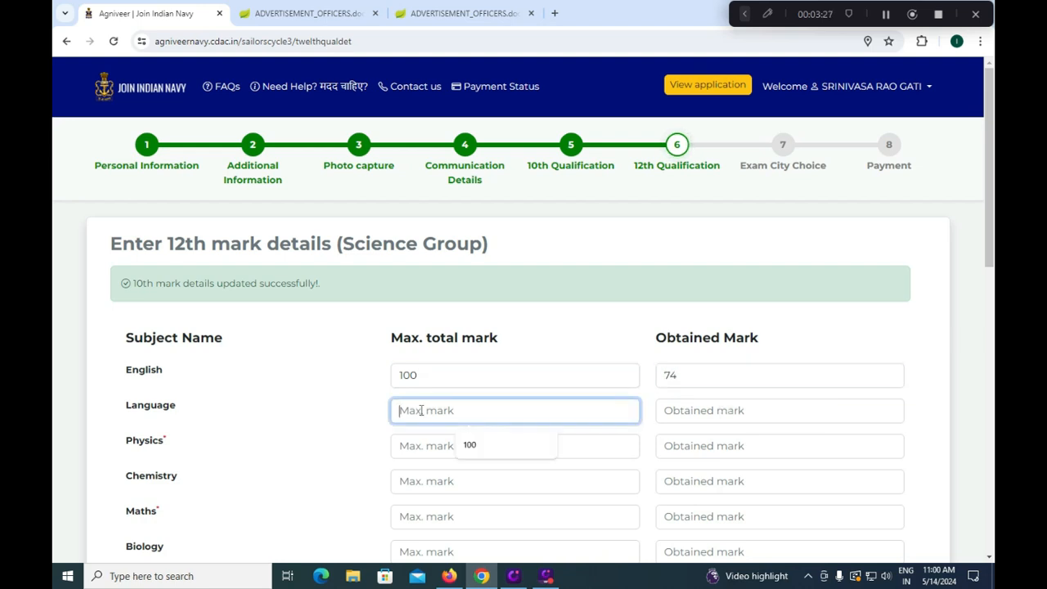
text(100)
click(692, 412)
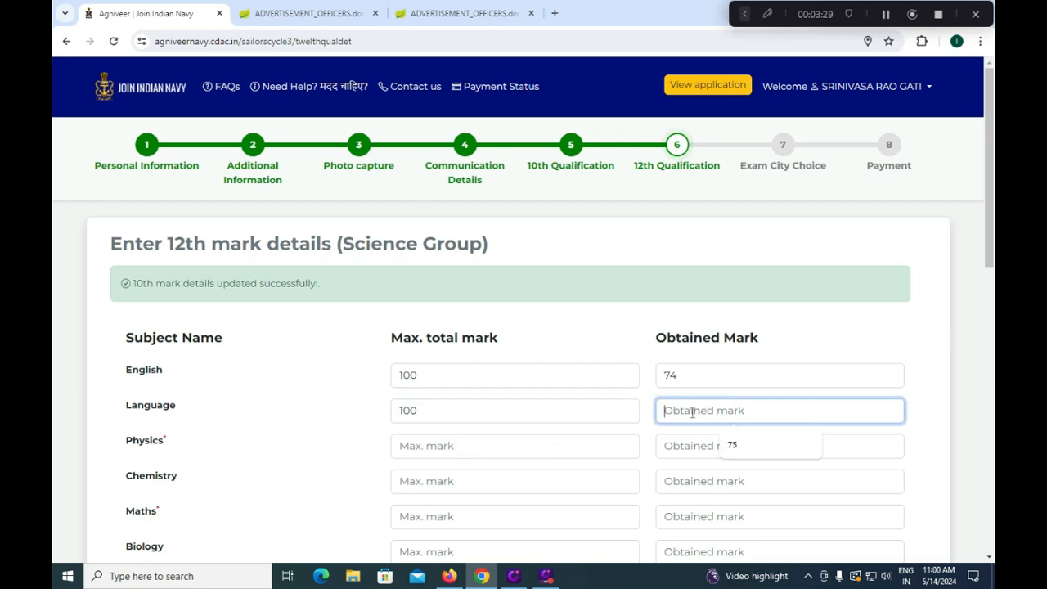
text(80)
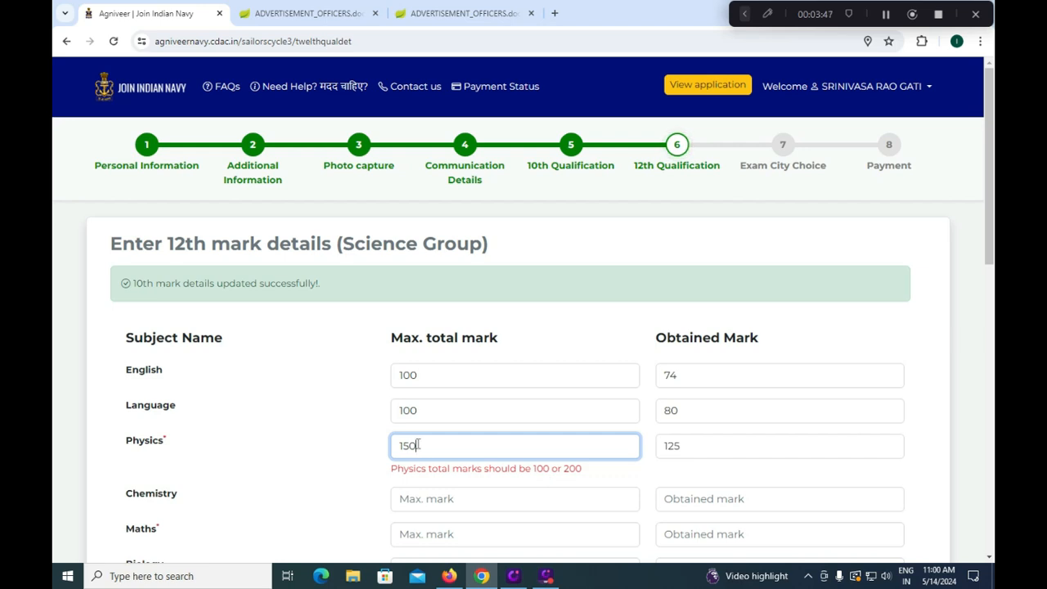
scroll(419, 443, down, 5)
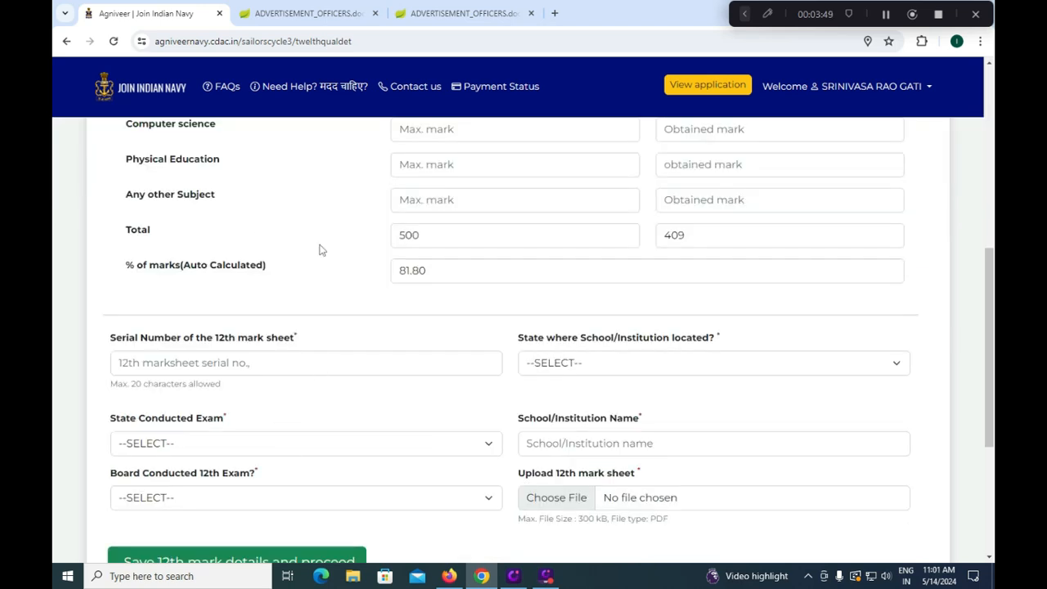
scroll(319, 247, up, 1)
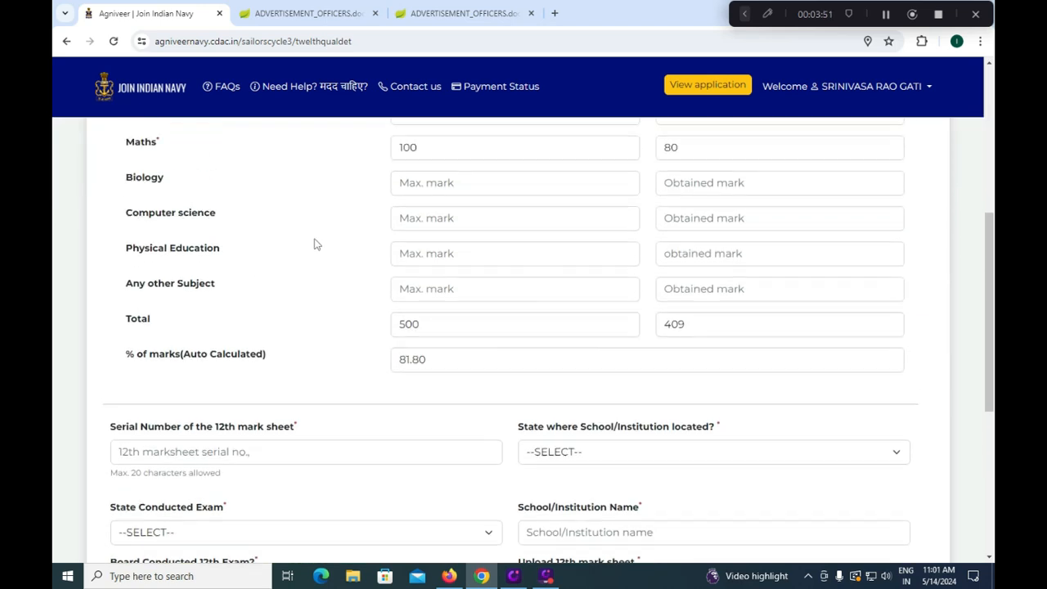
scroll(316, 244, up, 1)
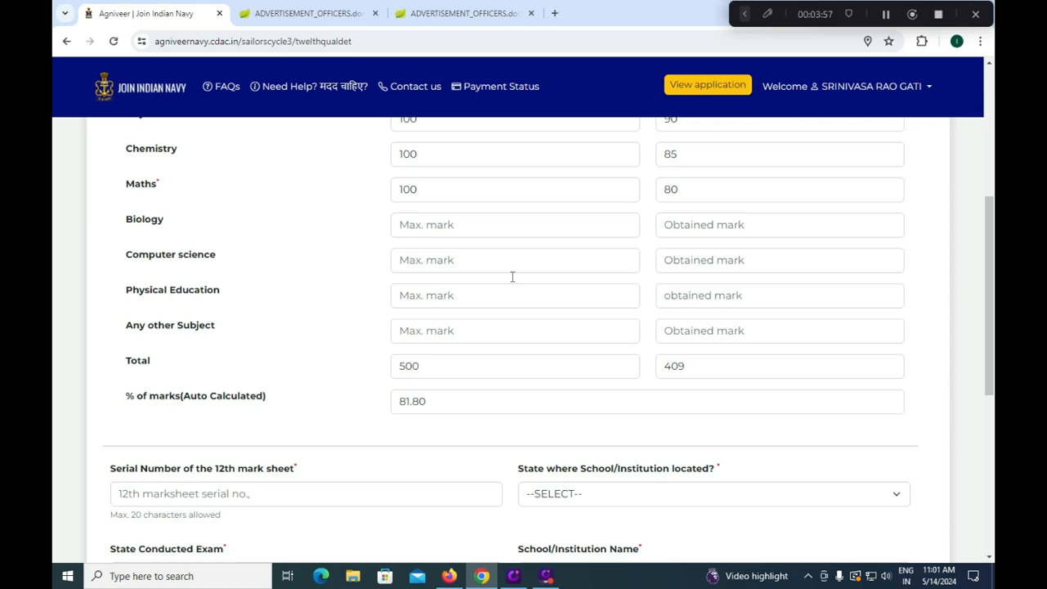
scroll(498, 302, down, 3)
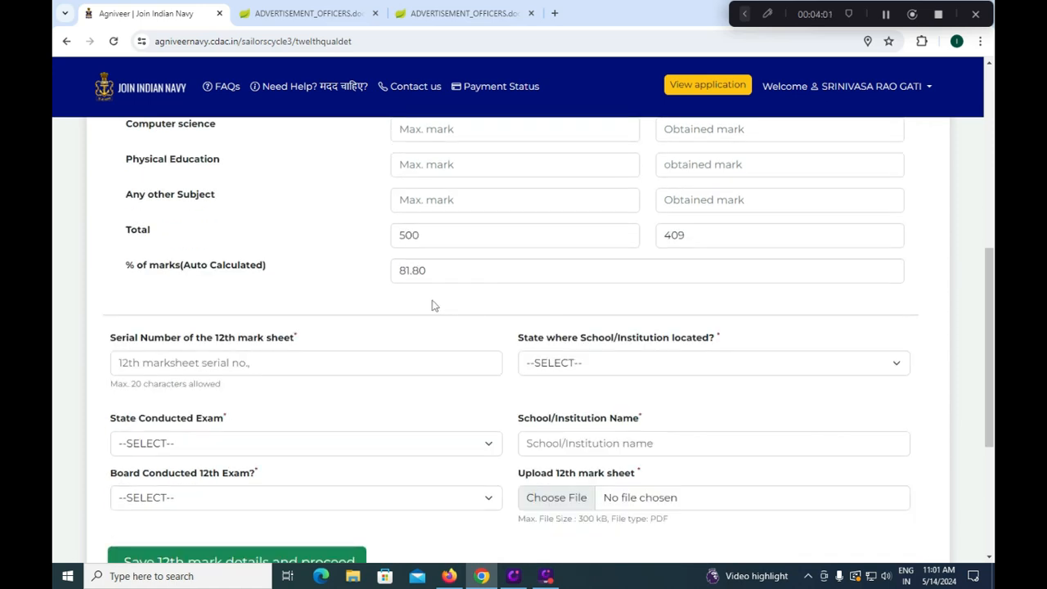
Enter the 12th mark sheet serial number and set both states to ANDHRA PRADESH
click(283, 361)
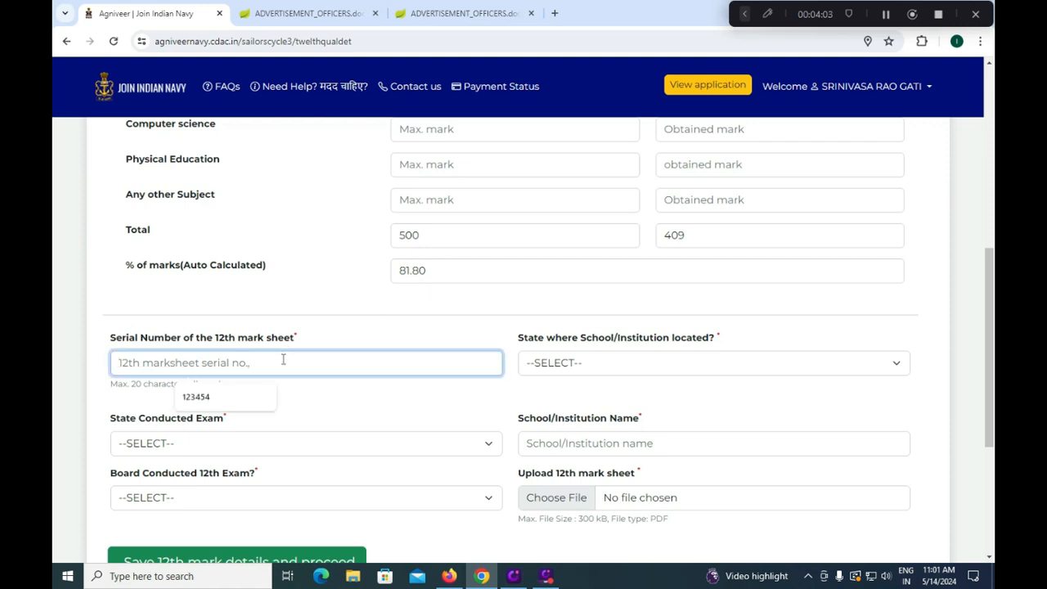
text(12341)
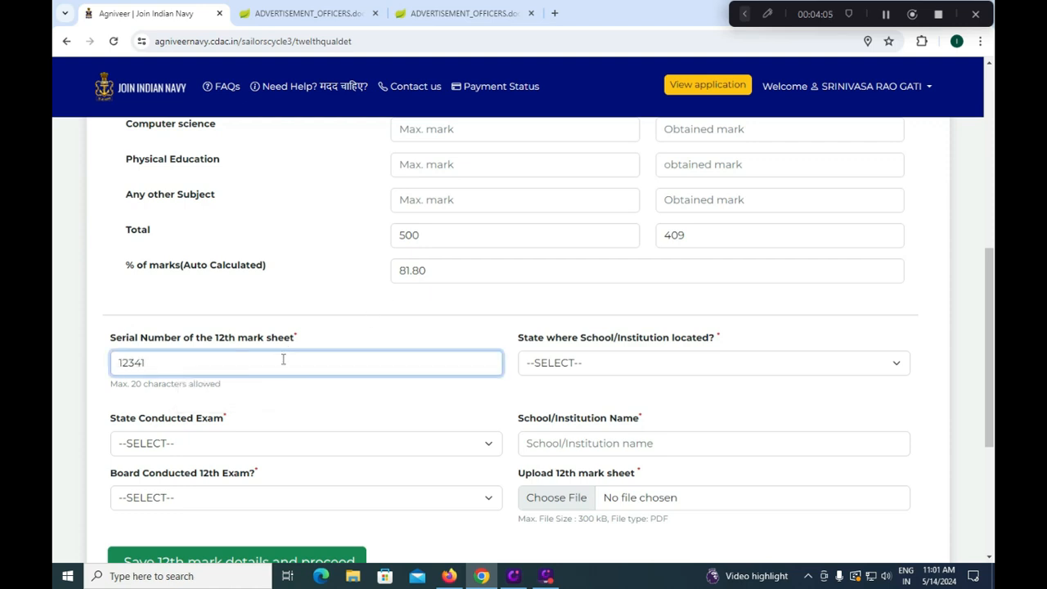
click(550, 368)
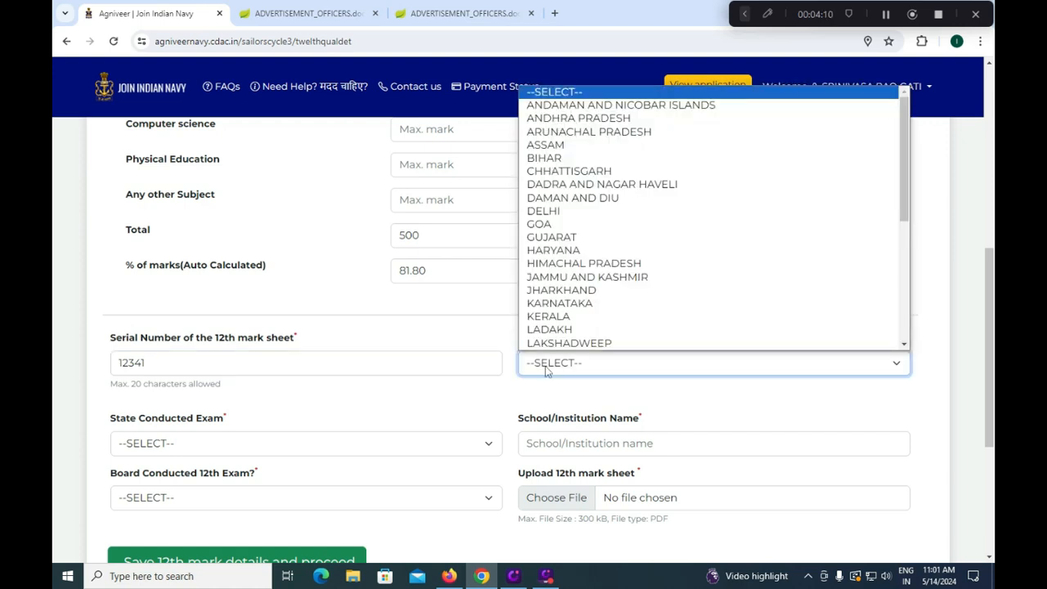
click(561, 119)
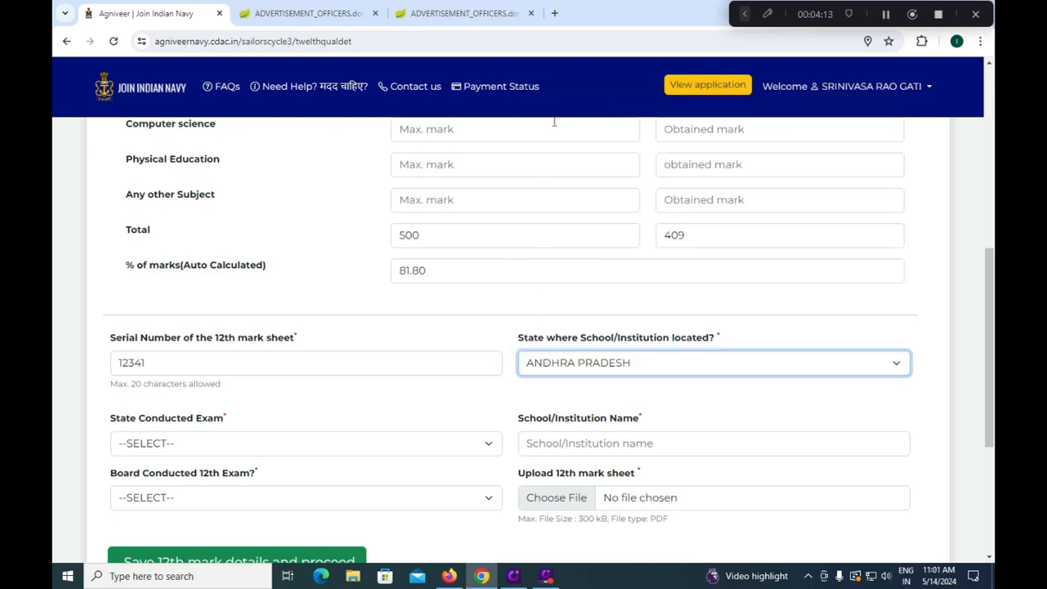
click(211, 443)
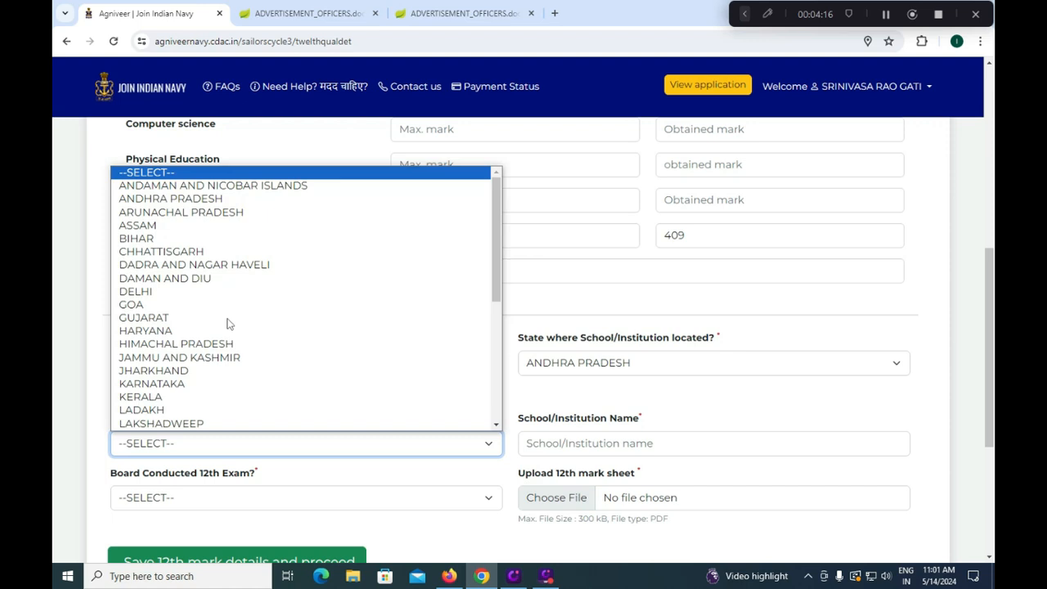
click(211, 198)
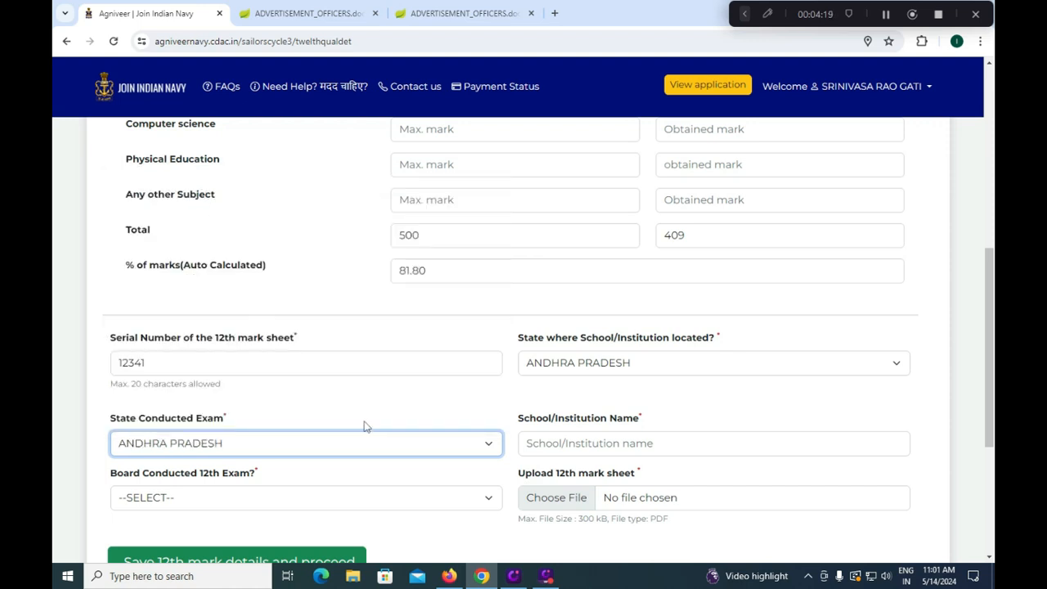
Enter institution 'HINDU COLLEGE' and board Andhra Pradesh Board of Intermediate Education
click(579, 442)
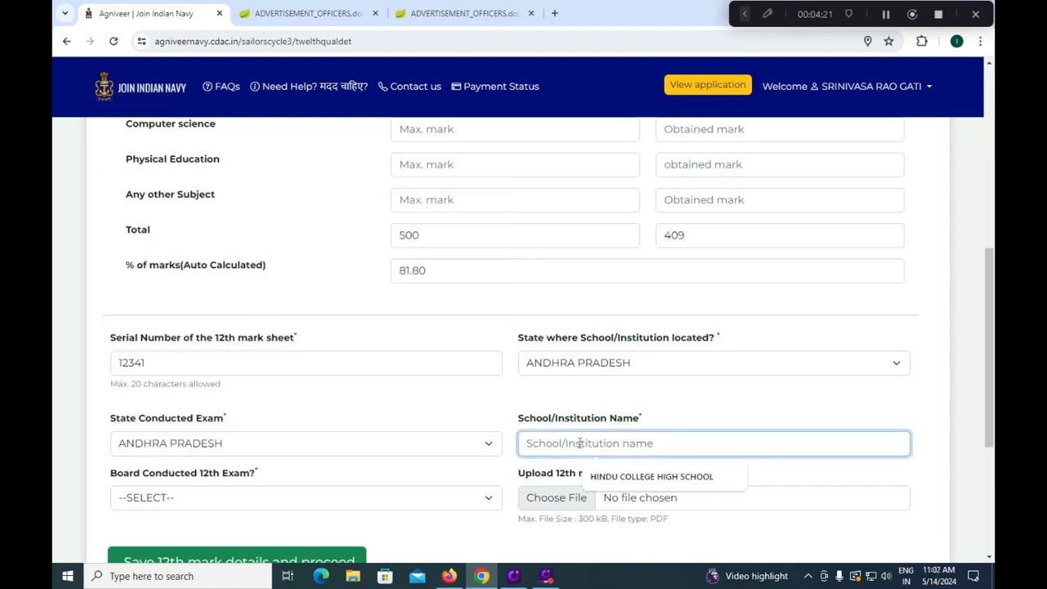
text(HINDU COL)
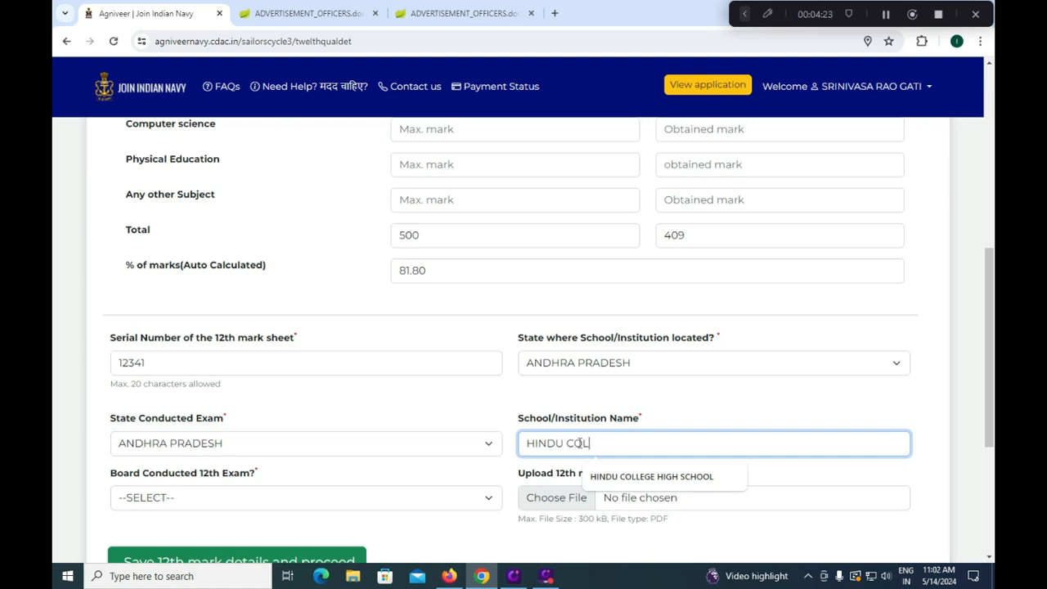
text(LEGE)
click(278, 499)
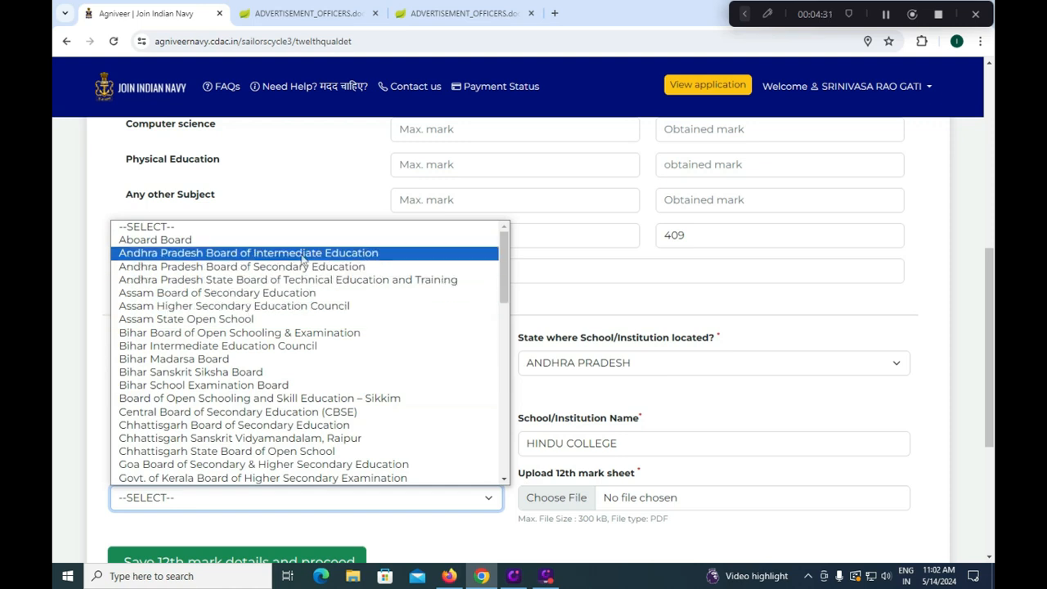
click(303, 253)
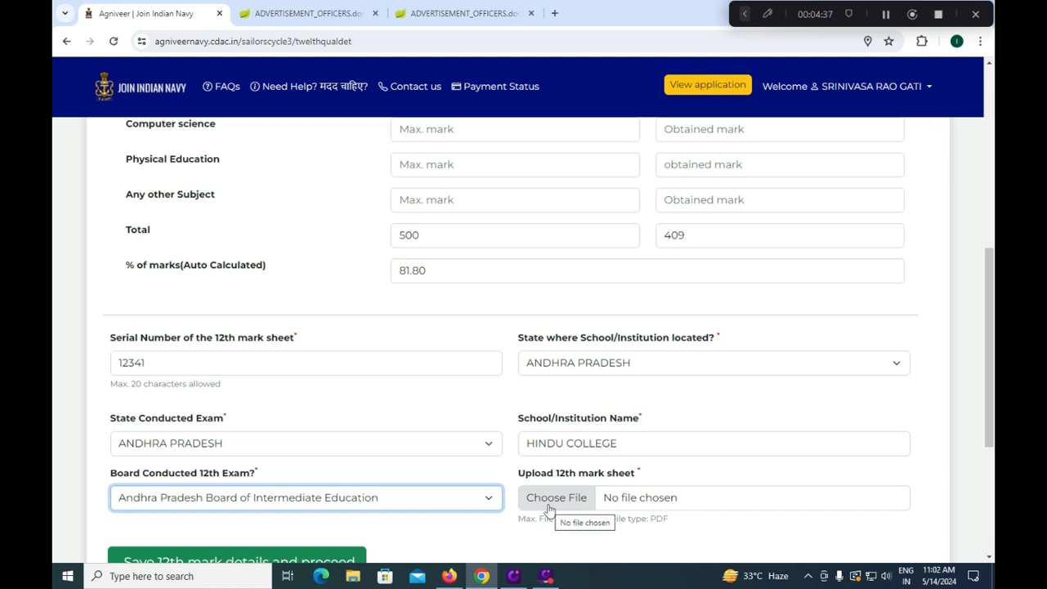
scroll(550, 490, down, 2)
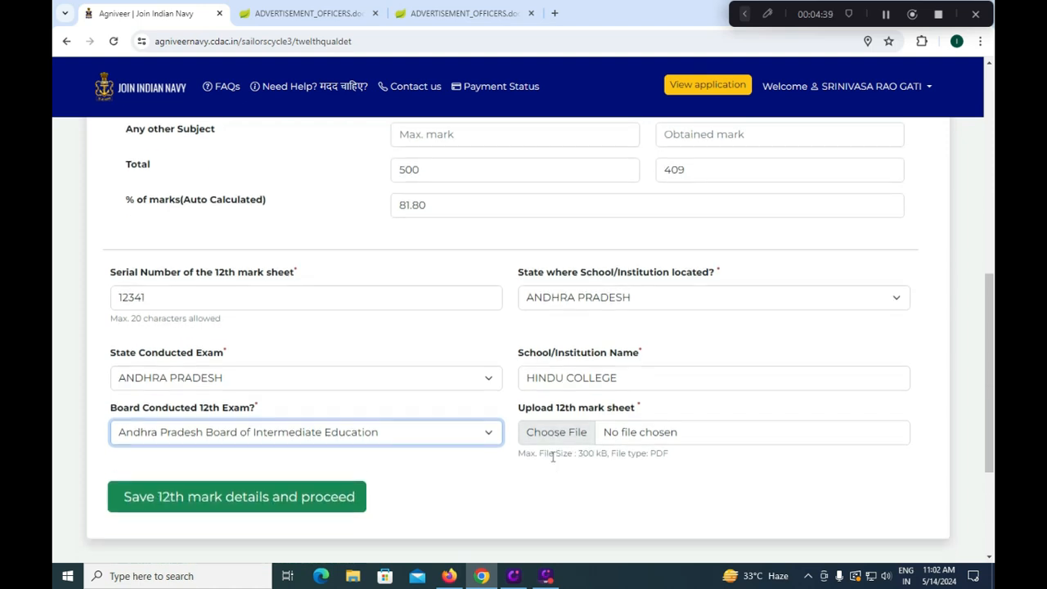
Save the 12th details and set the first exam centre to Andhra Pradesh – Tirupati (AP)
click(296, 508)
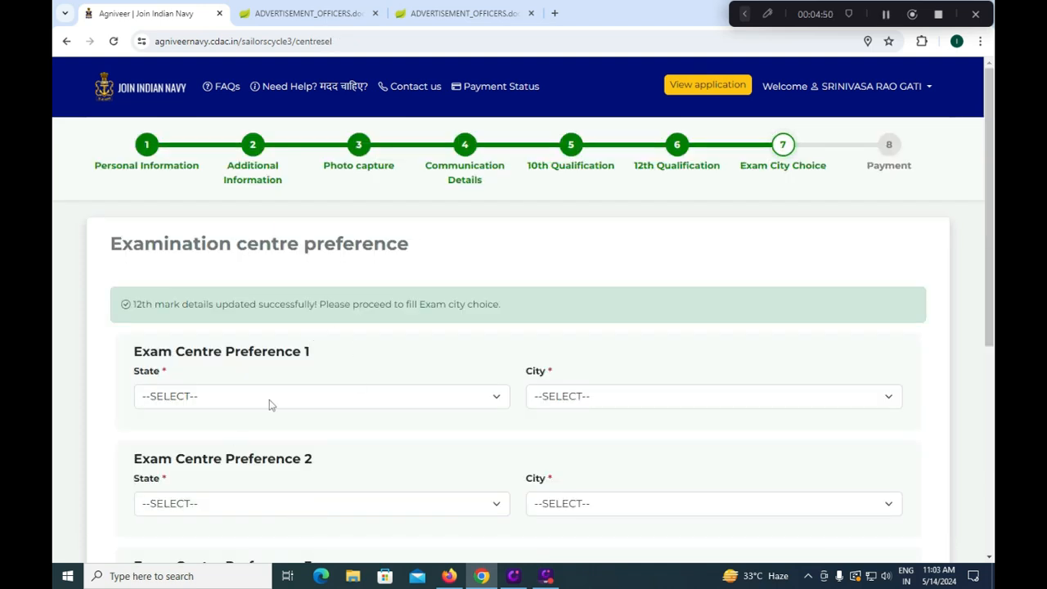
scroll(310, 405, down, 2)
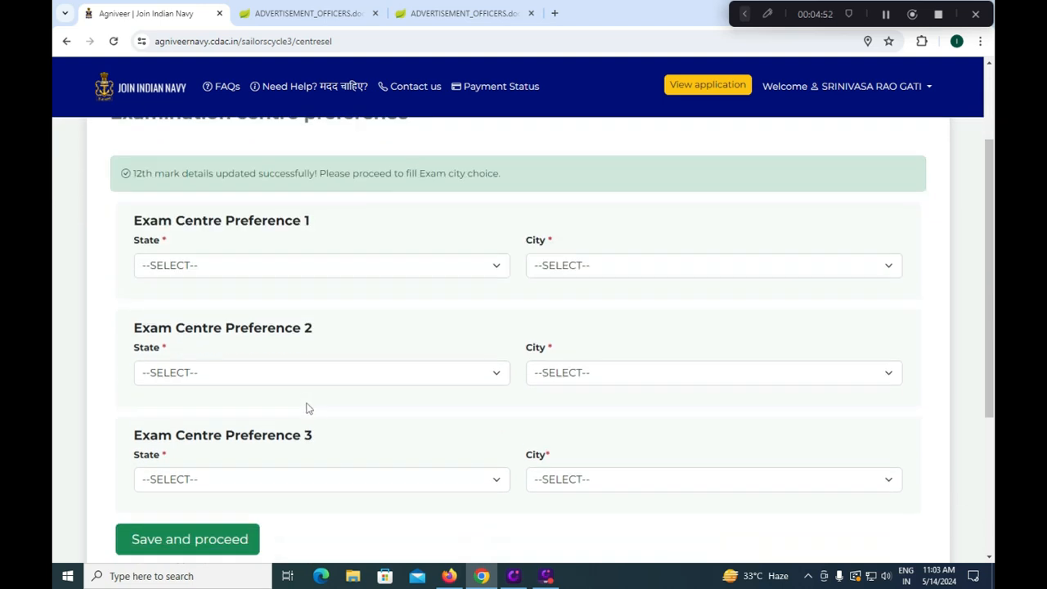
click(264, 269)
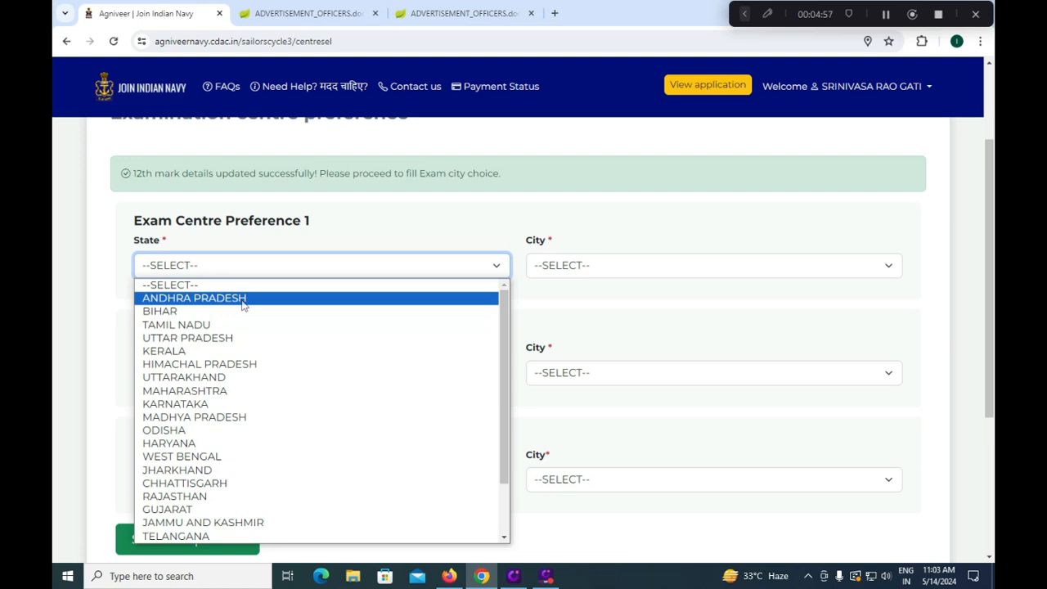
click(242, 299)
click(622, 274)
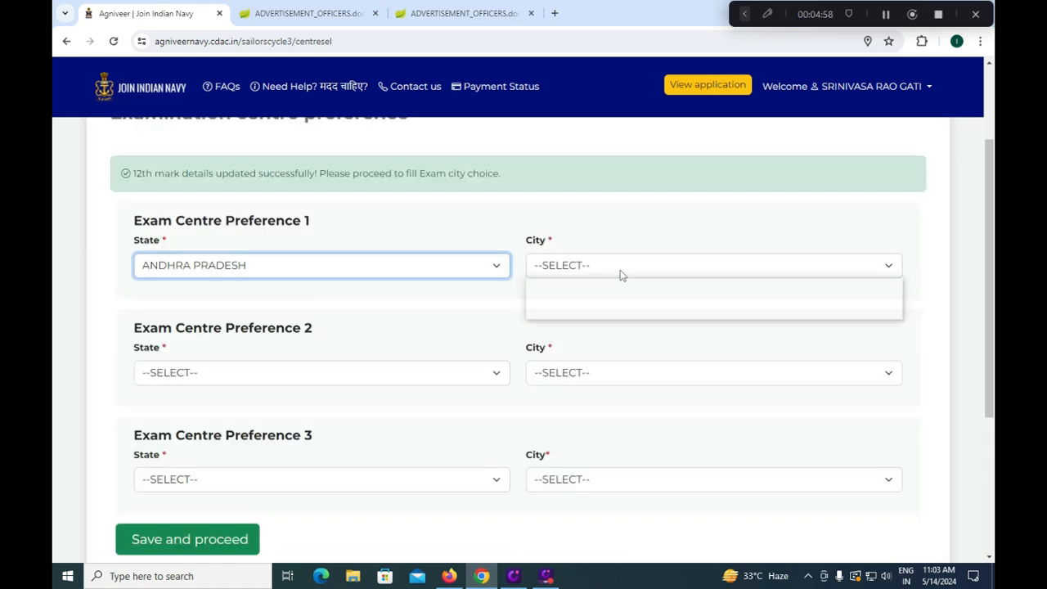
click(258, 272)
click(262, 271)
scroll(238, 415, down, 2)
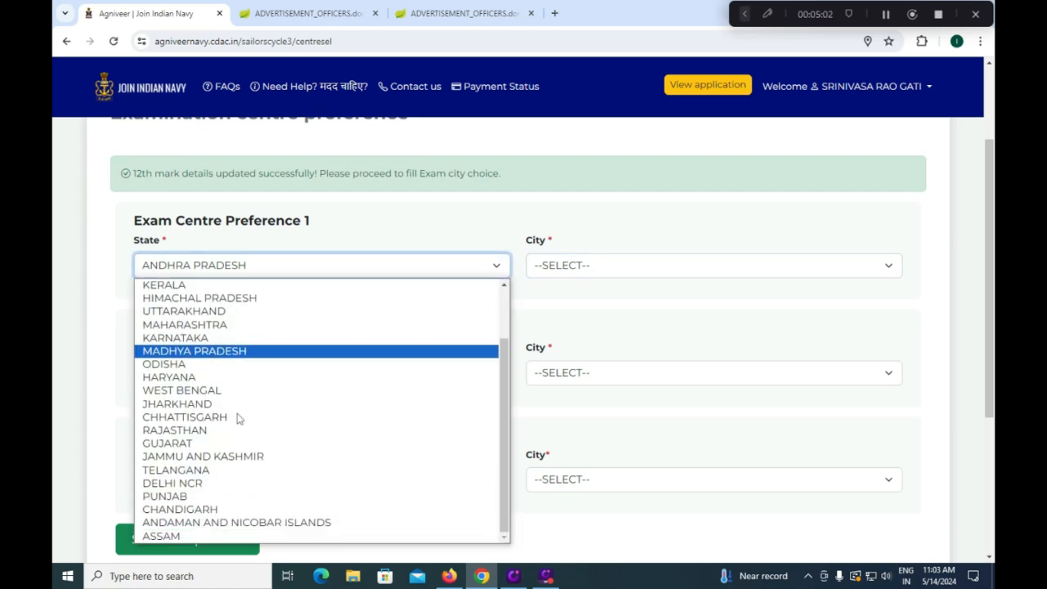
click(205, 467)
click(609, 266)
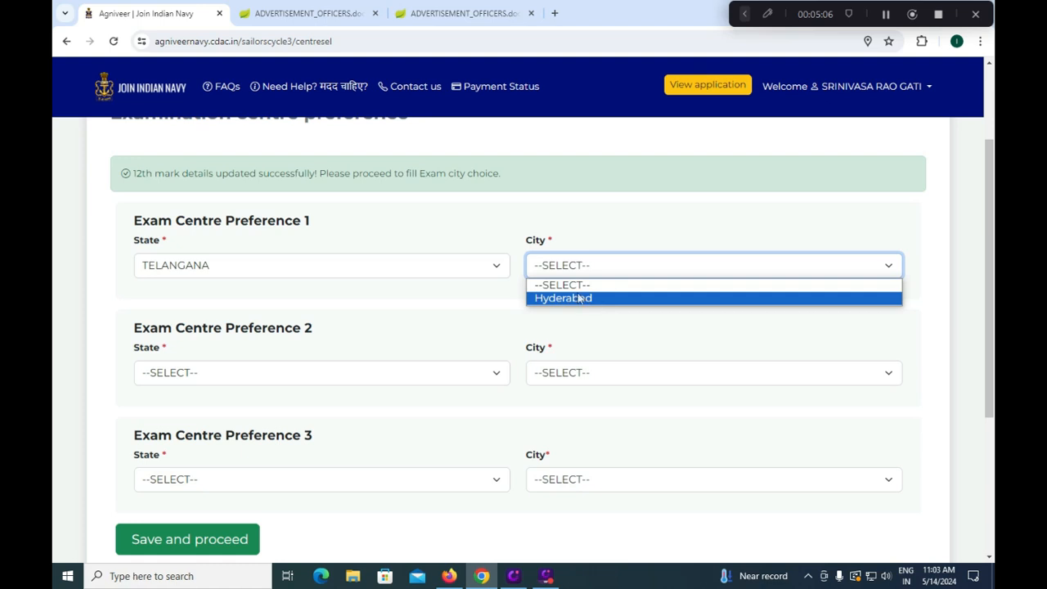
click(412, 304)
click(394, 268)
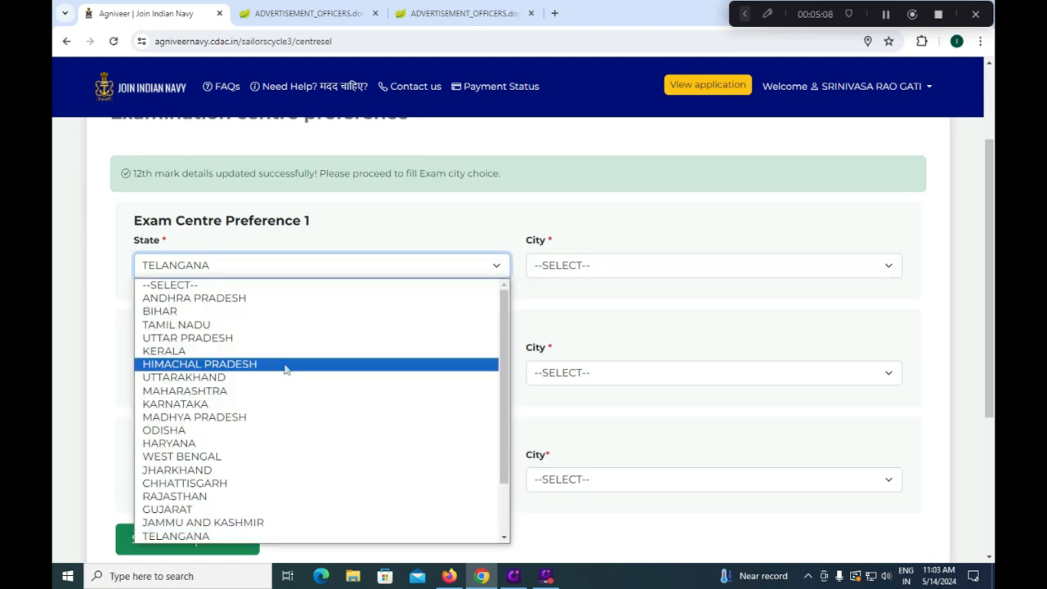
click(278, 297)
click(569, 270)
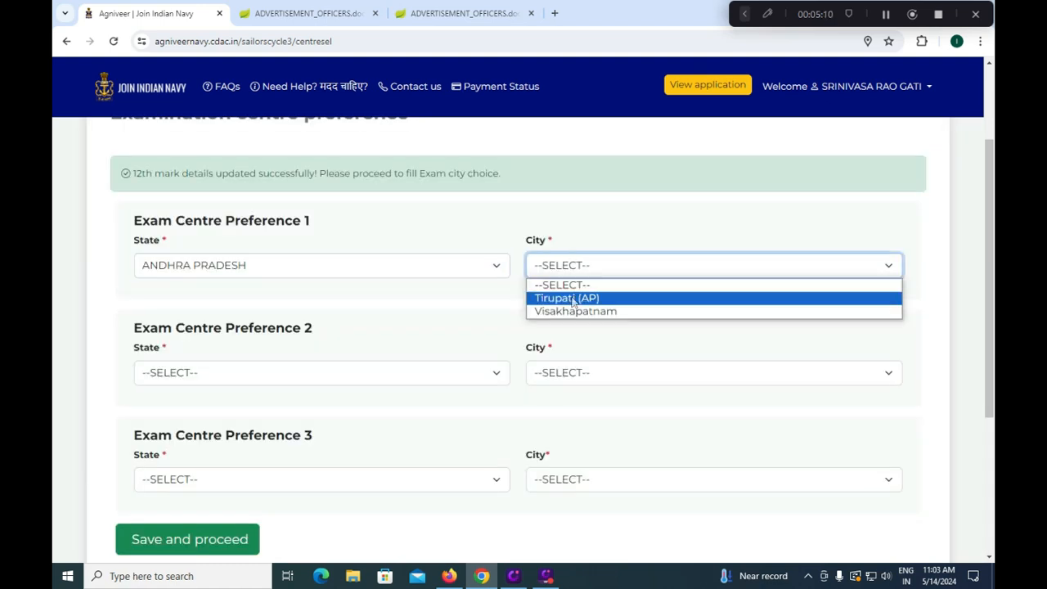
click(562, 298)
Set the second centre to Andhra Pradesh – Visakhapatnam and the third to Telangana – Hyderabad
click(320, 374)
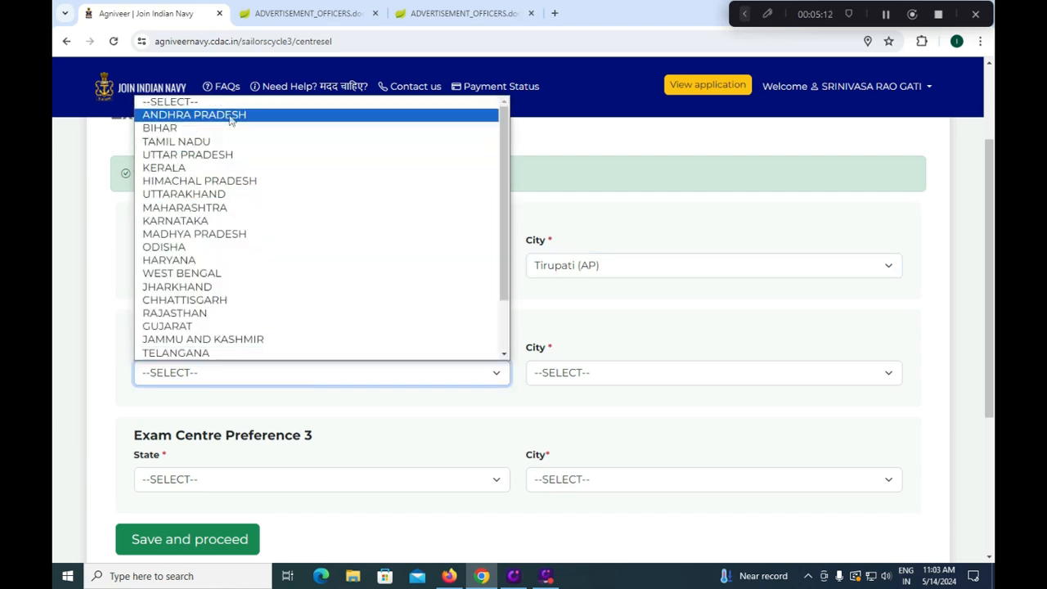
click(194, 115)
click(575, 372)
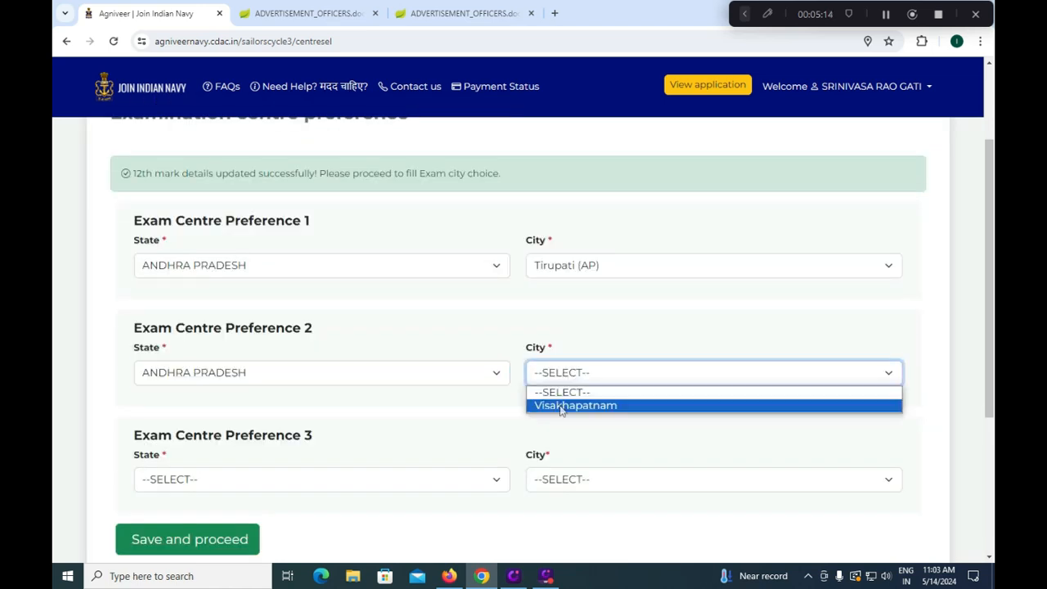
click(572, 404)
click(264, 478)
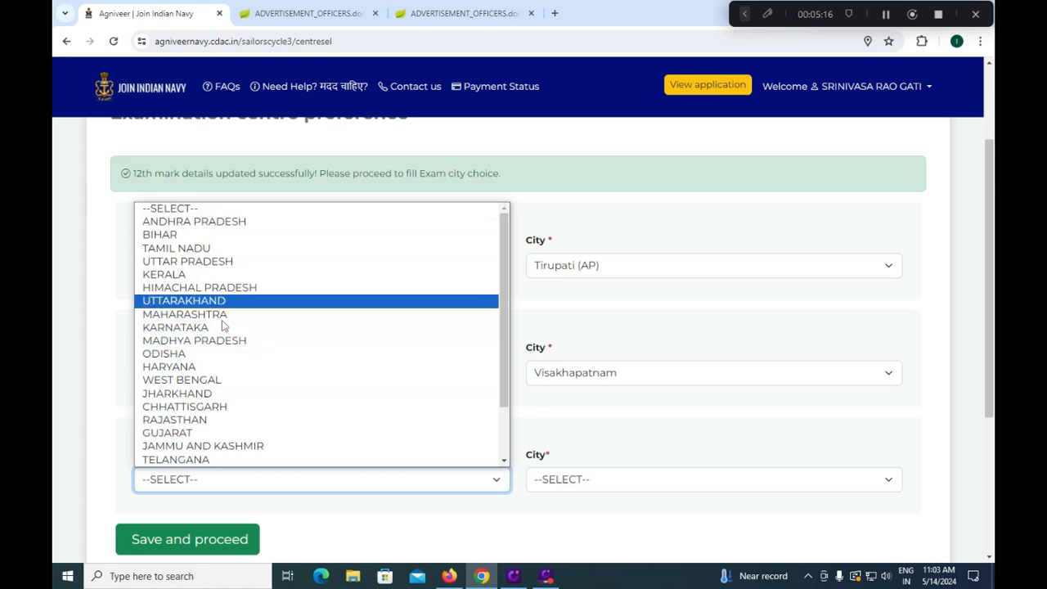
scroll(217, 409, down, 2)
click(214, 394)
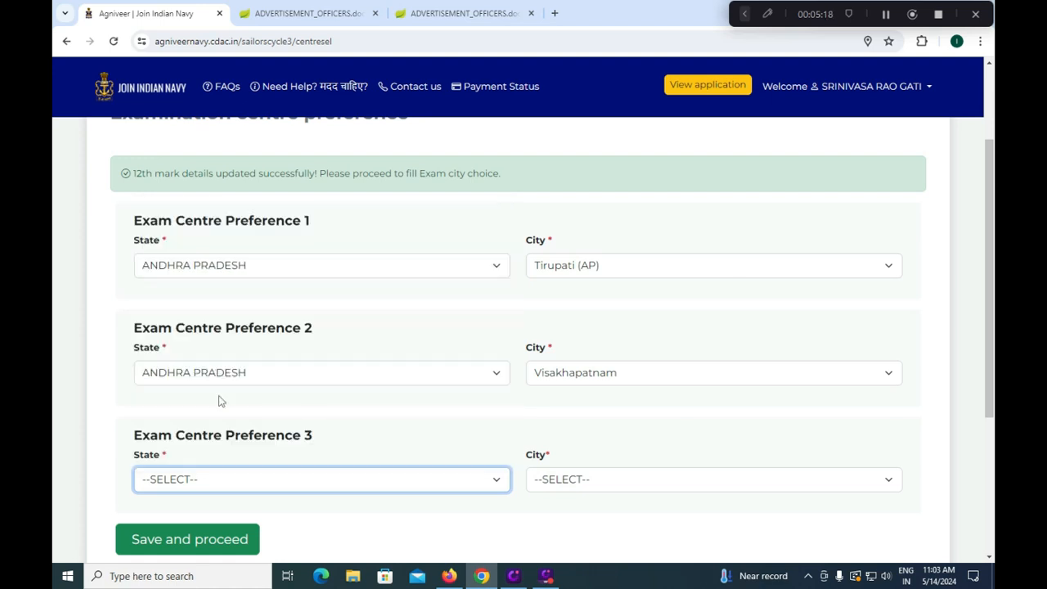
click(575, 479)
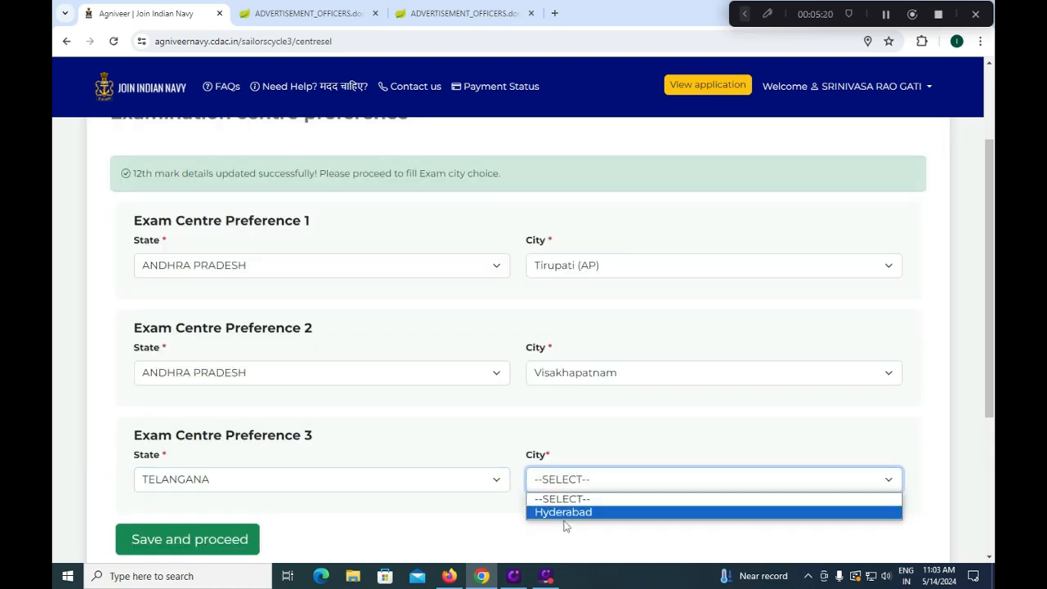
click(565, 513)
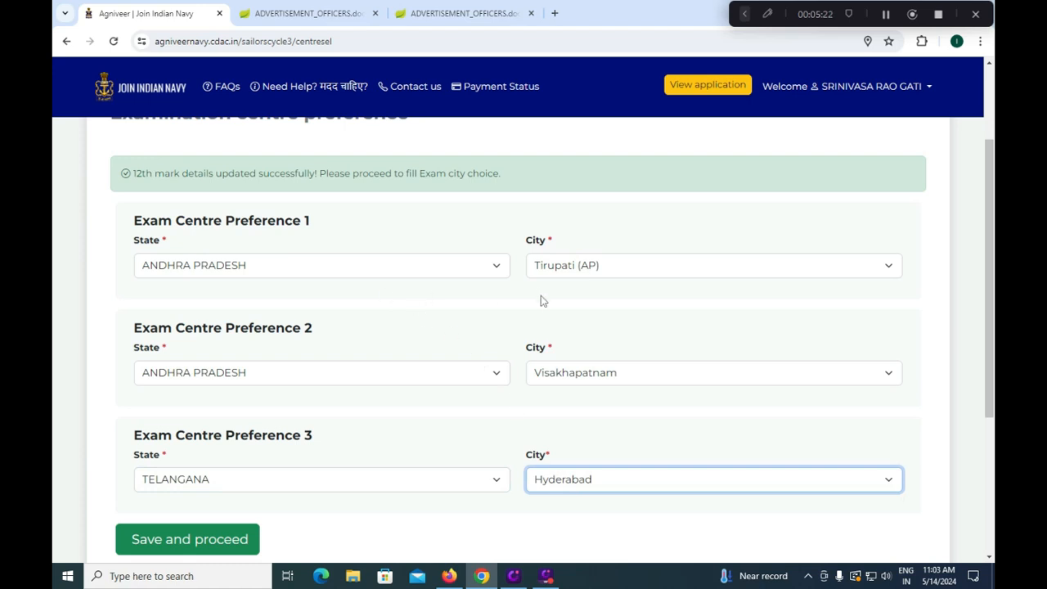
scroll(531, 315, down, 2)
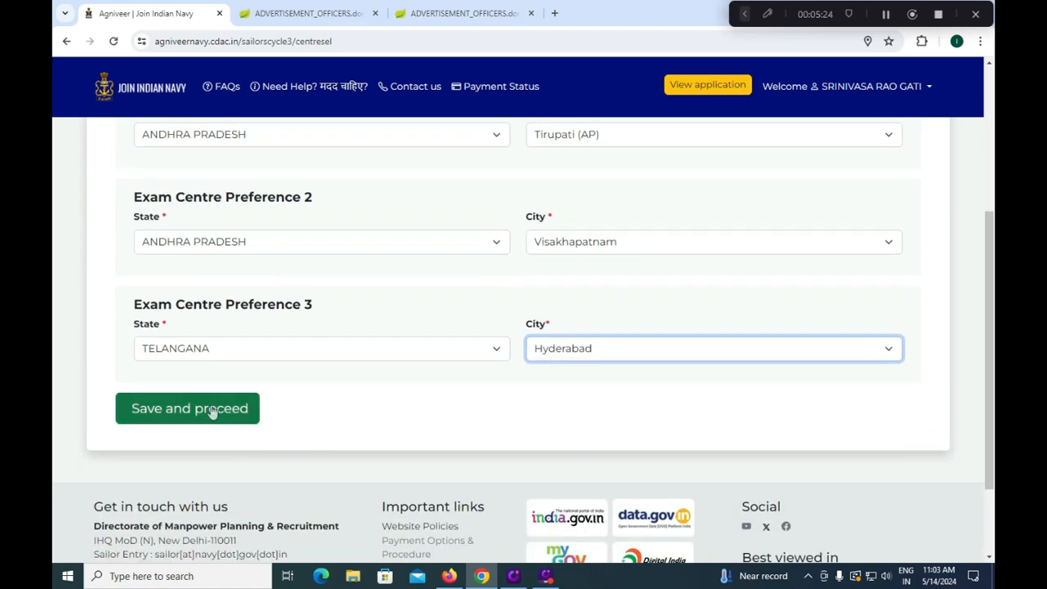
Save the exam centre choices and scroll to the INR 1298.00 payment options
click(211, 410)
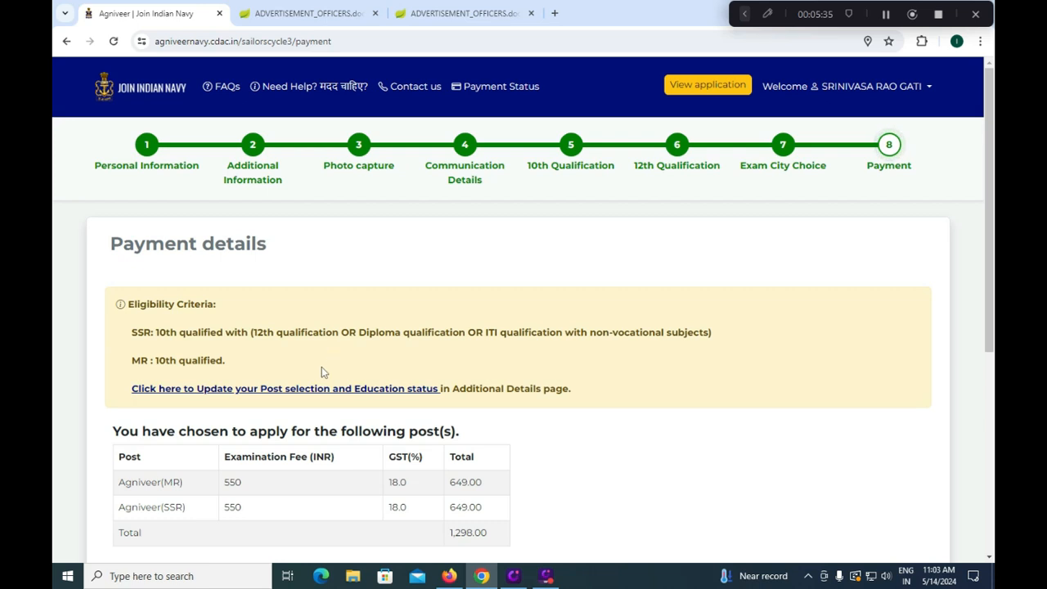
scroll(319, 409, down, 1)
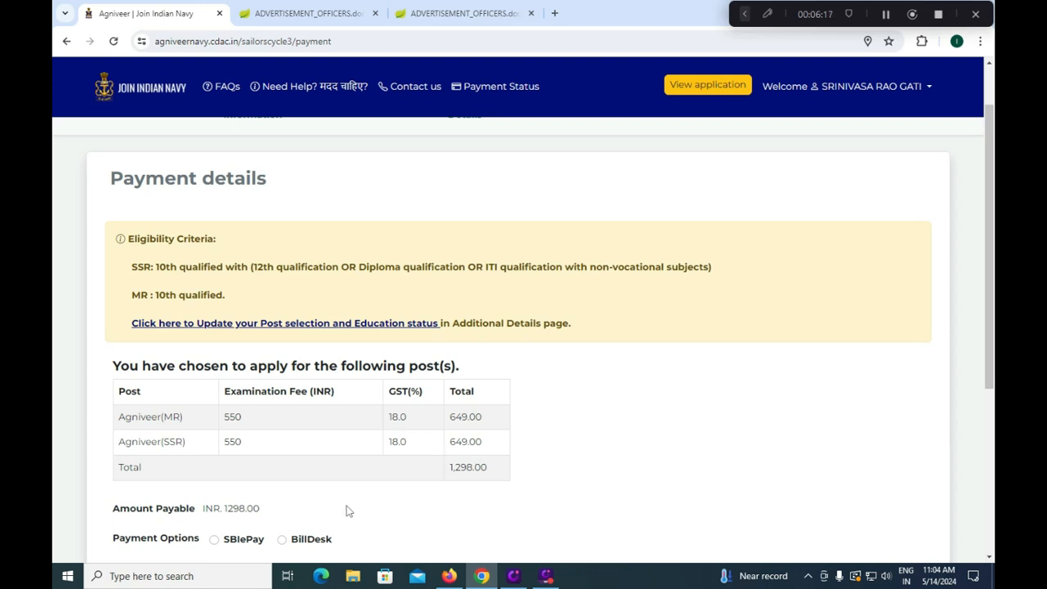
scroll(346, 511, down, 1)
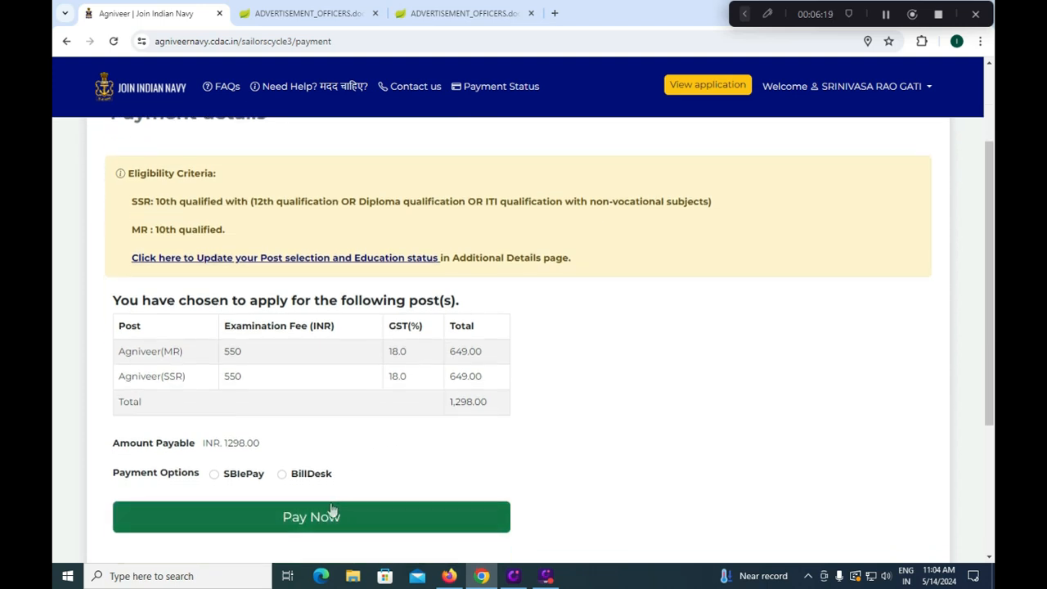
Choose BillDesk as the payment option and start paying the ₹1298.00 application fee
click(281, 475)
click(292, 521)
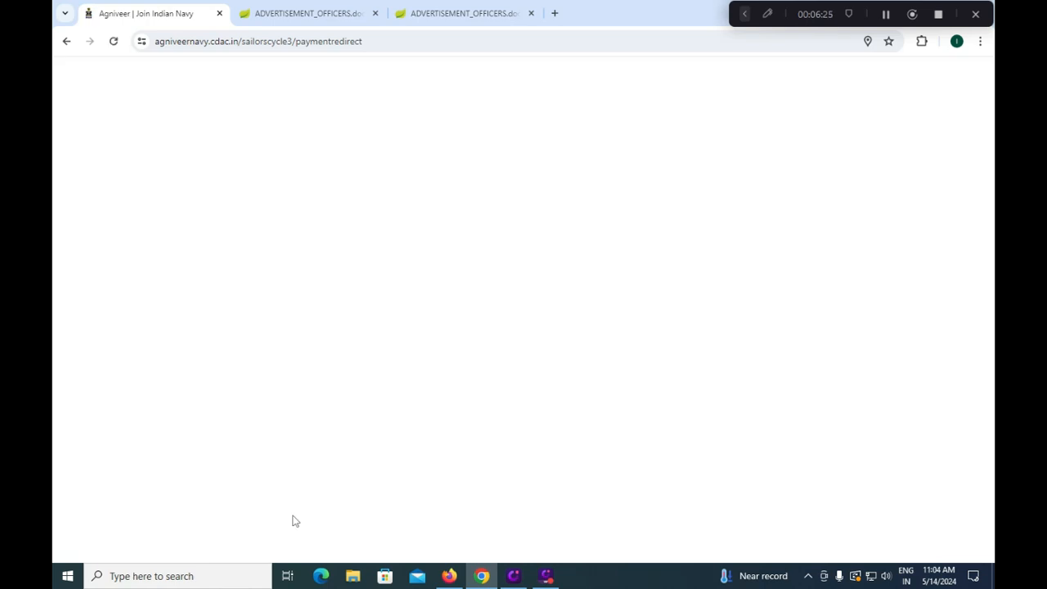